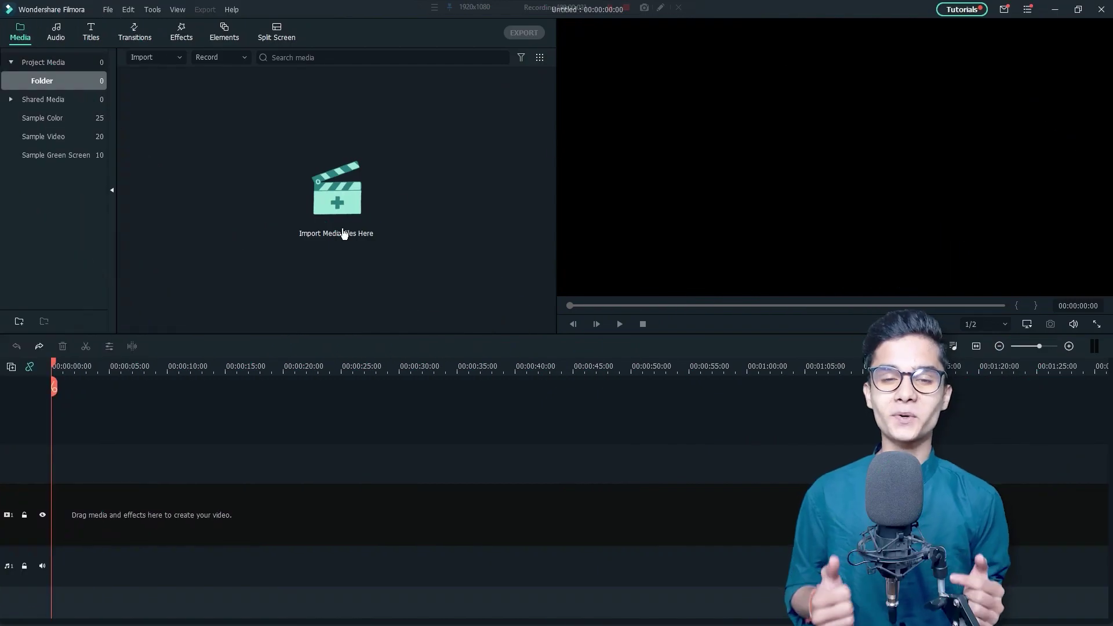
Import cgs.mpeg, crec.mp4 and night.mp4 into the project media
left_click(343, 231)
left_click_drag(355, 225, 116, 168)
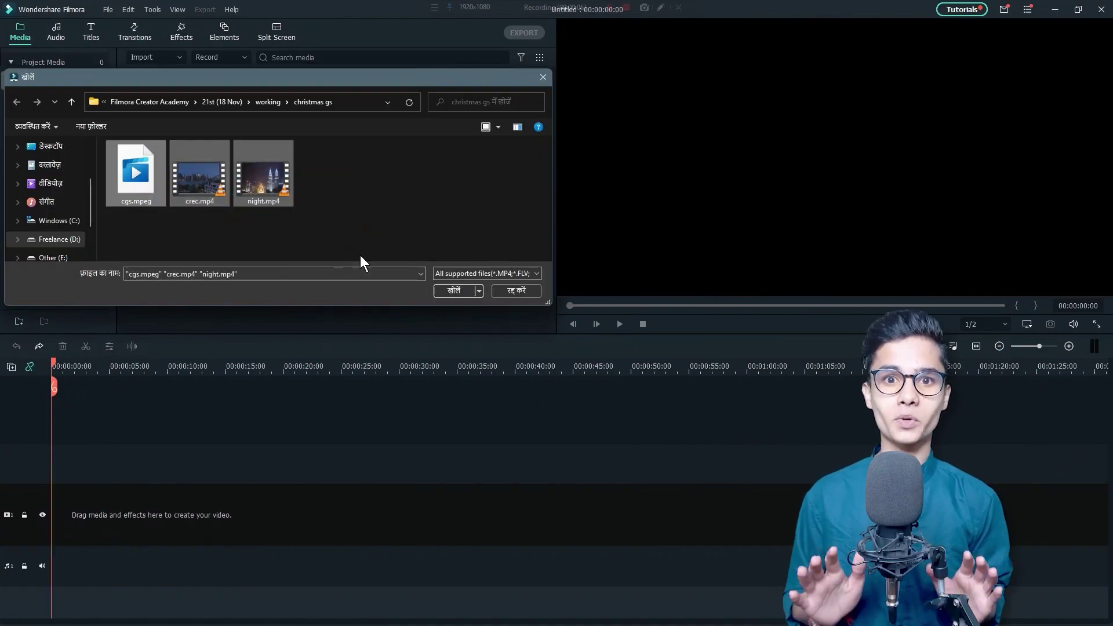
left_click(448, 288)
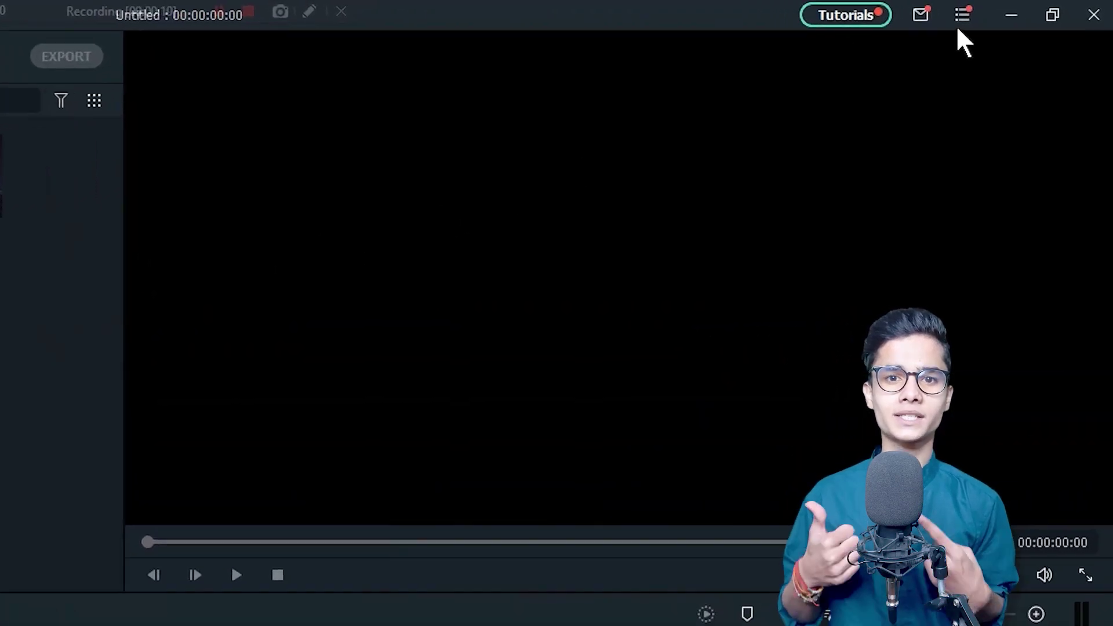
left_click(959, 18)
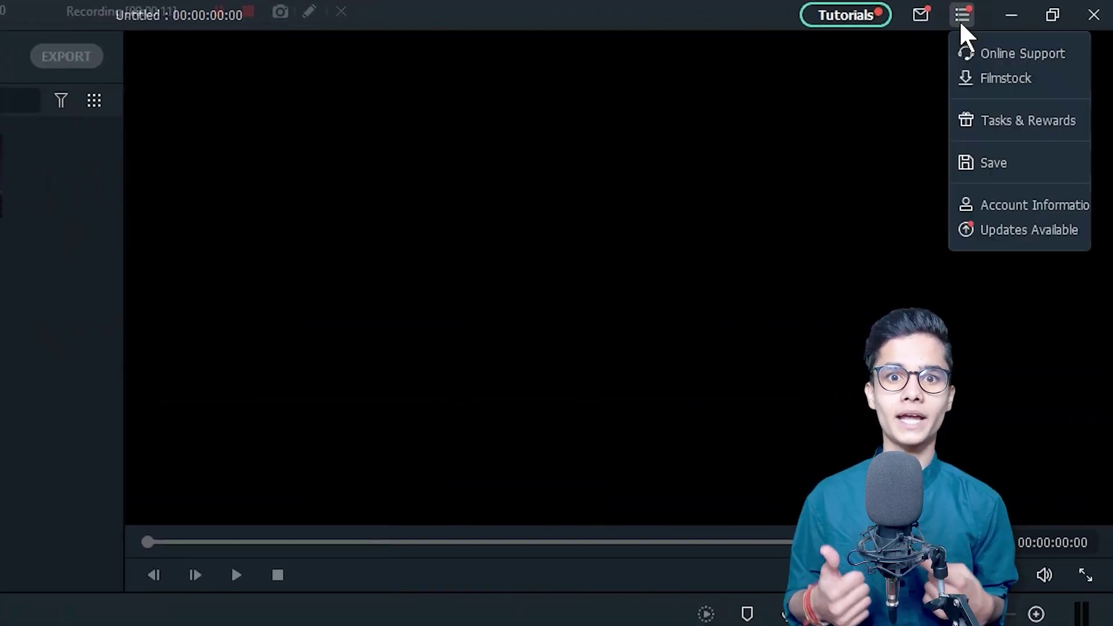
Search Filmstock for Christmas green screen and Christmas gift pack assets
left_click(960, 80)
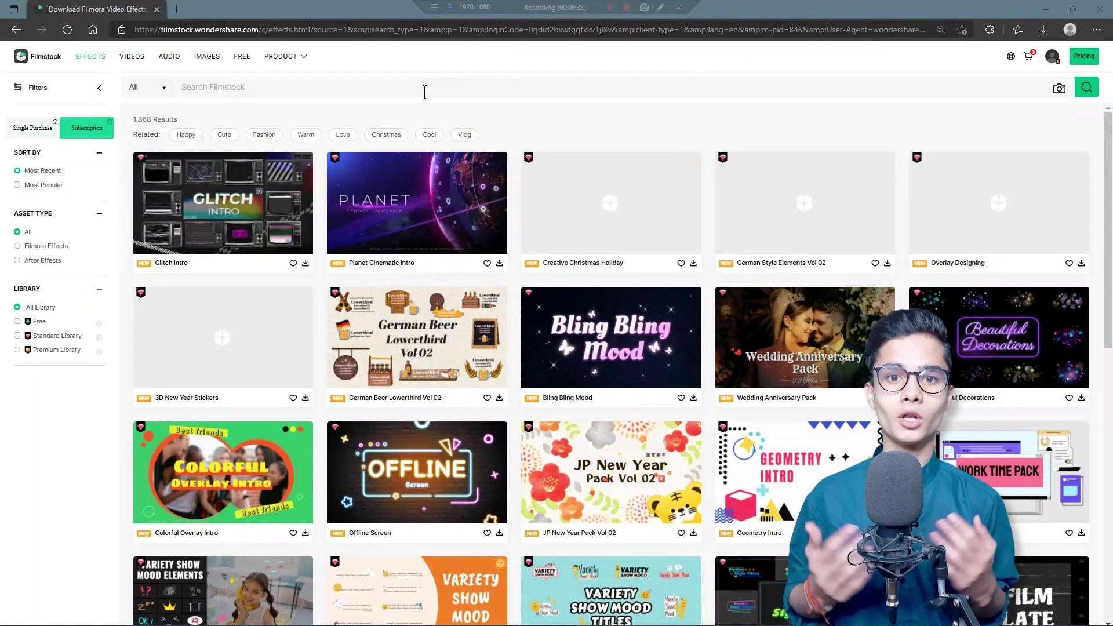
left_click(425, 92)
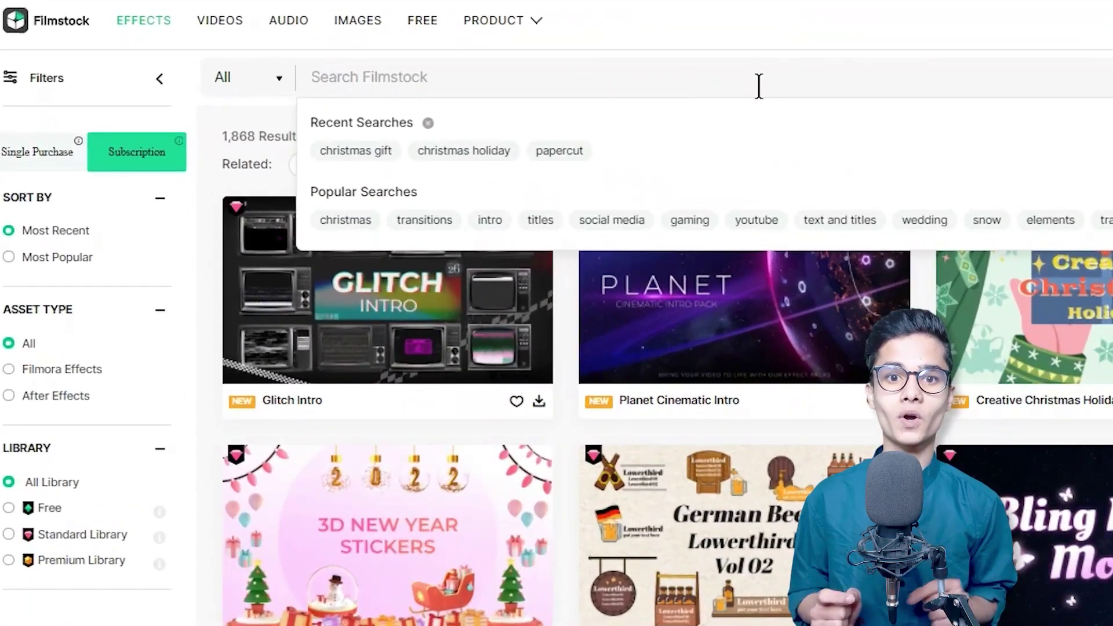
type("christmas green scr")
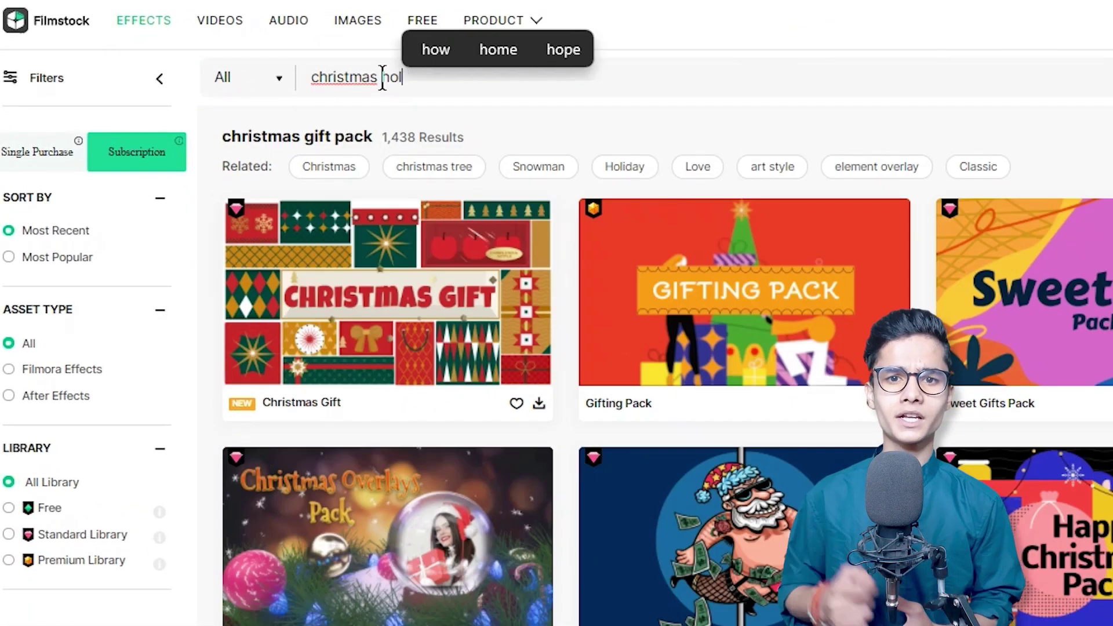
type("iday")
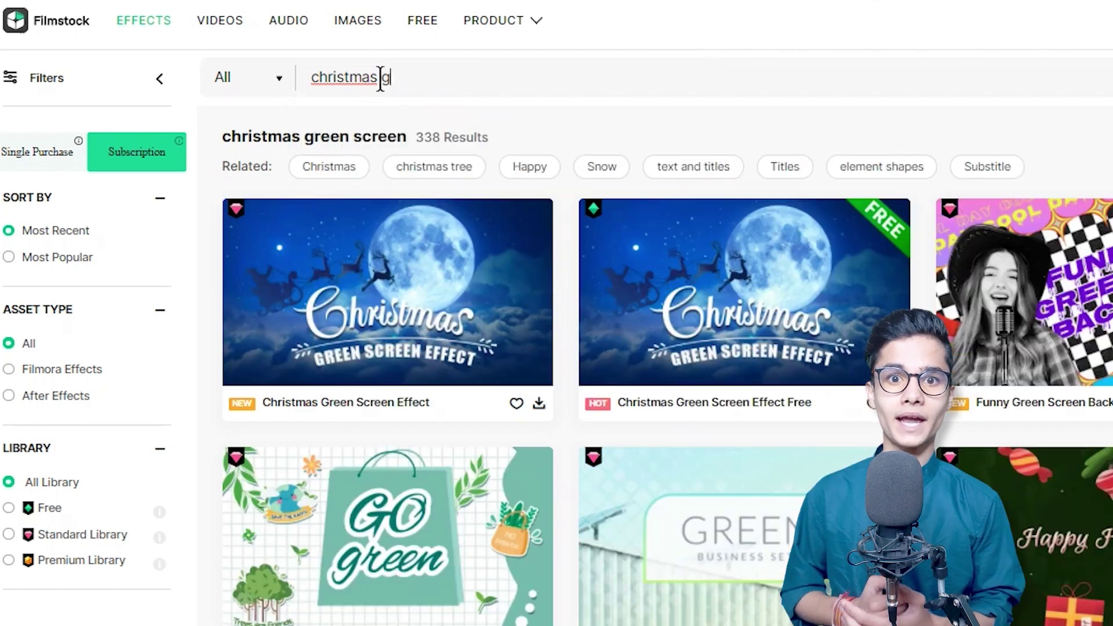
type("gift pack")
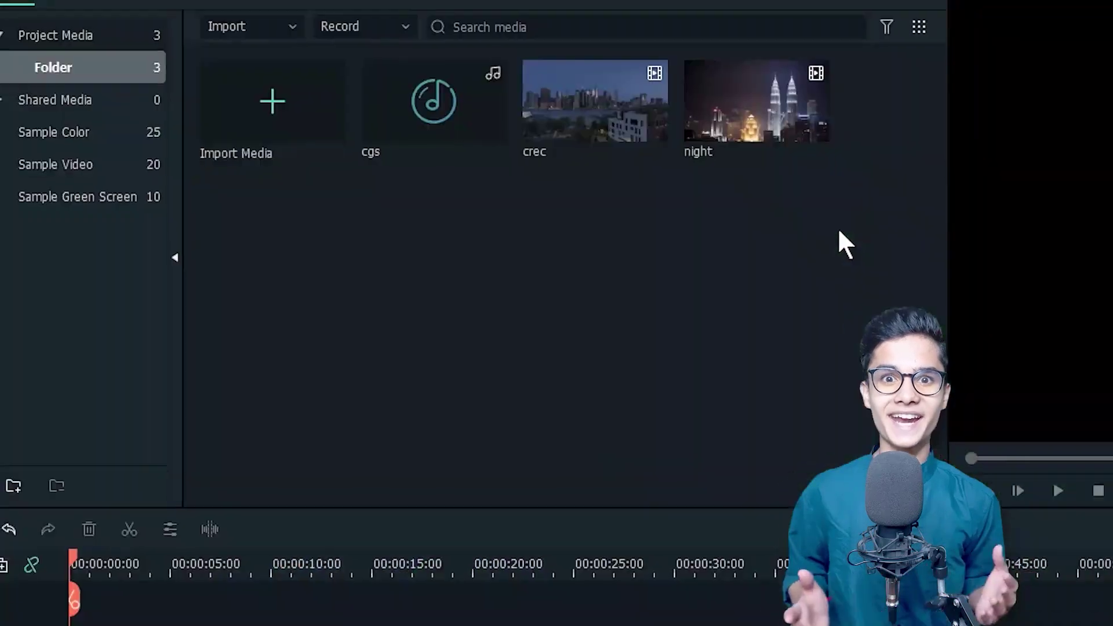
Place the cgs music on the audio track and crec at the start of the video track
left_click_drag(256, 111, 85, 492)
left_click_drag(45, 553, 114, 552)
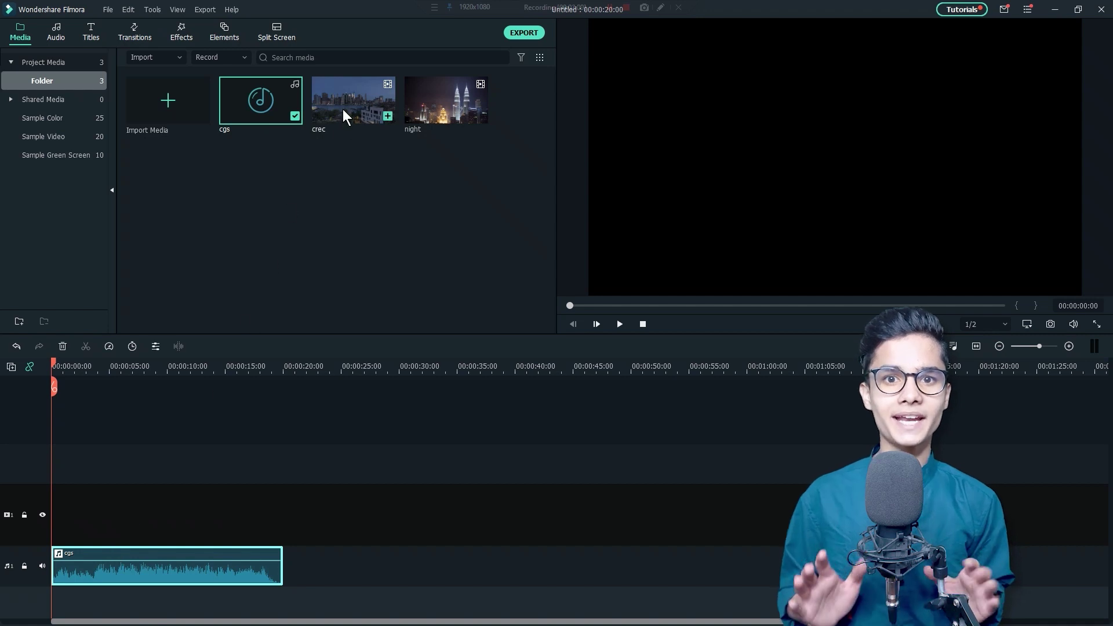
left_click_drag(342, 109, 58, 514)
Trim the crec clip to end at 00:00:07:19
left_click(145, 363)
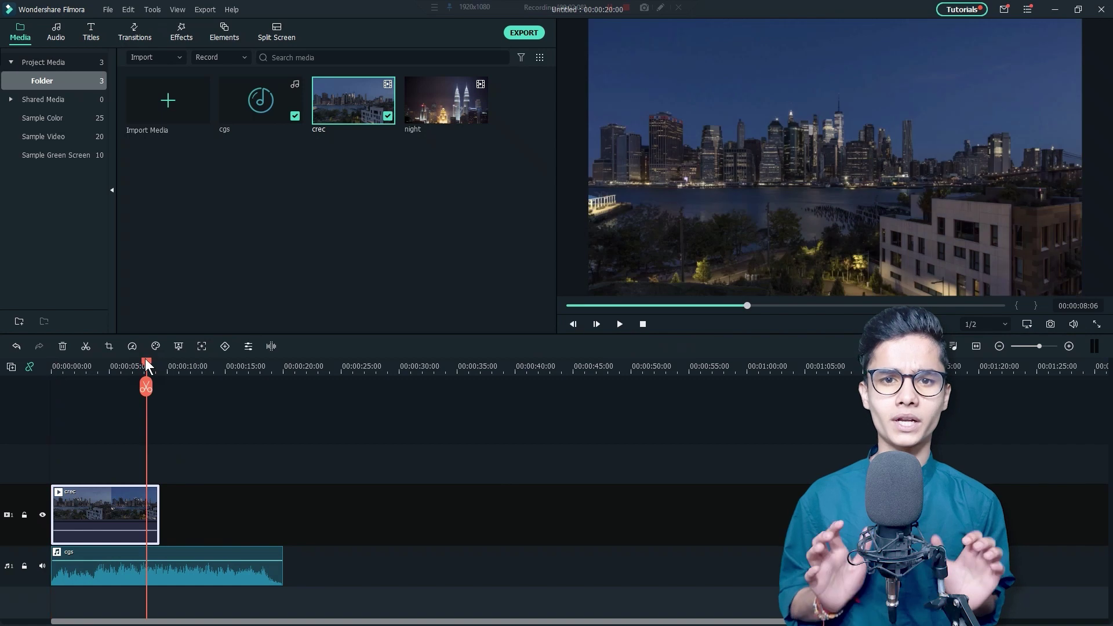
left_click_drag(144, 359, 141, 366)
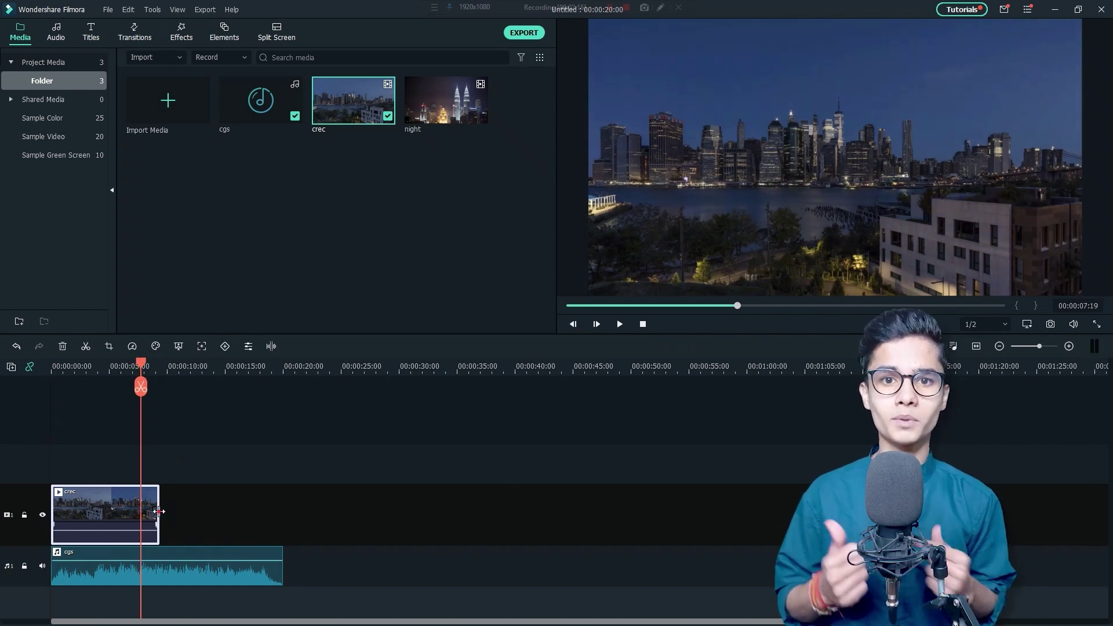
left_click_drag(157, 513, 141, 513)
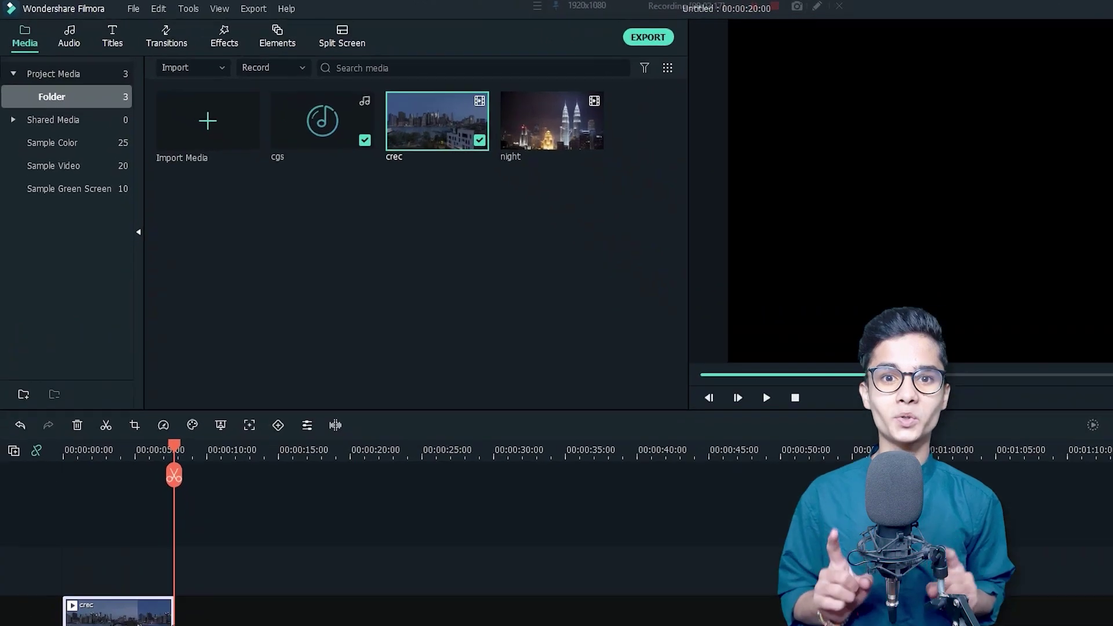
Add the Christmas Green Screen moon element on track 2 above crec at the start
left_click(223, 30)
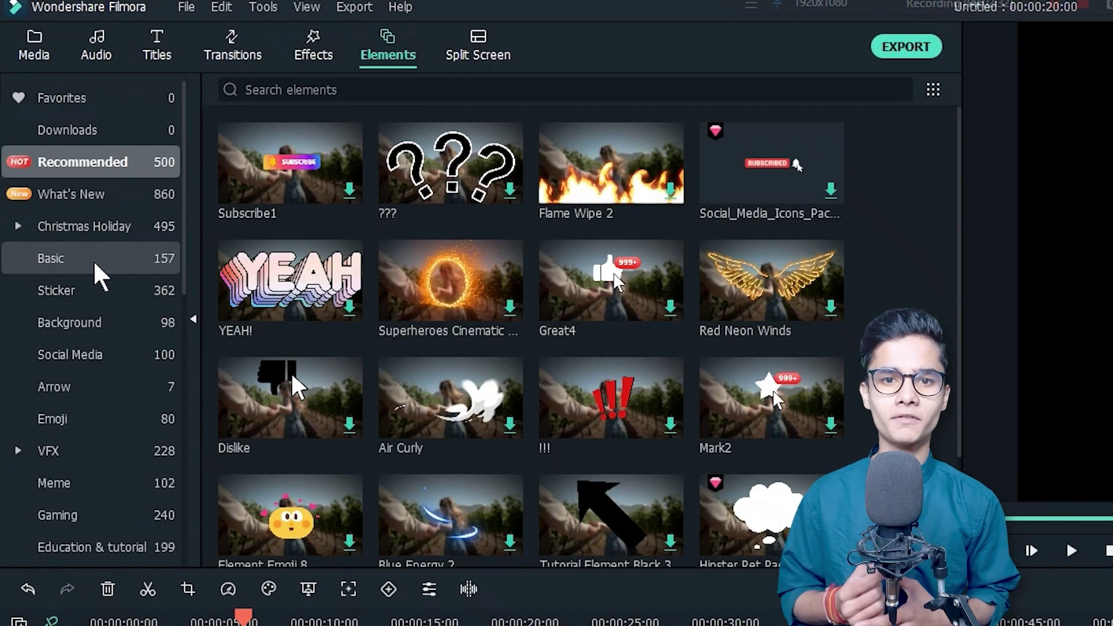
scroll(122, 272, "down", 3)
scroll(127, 294, "down", 6)
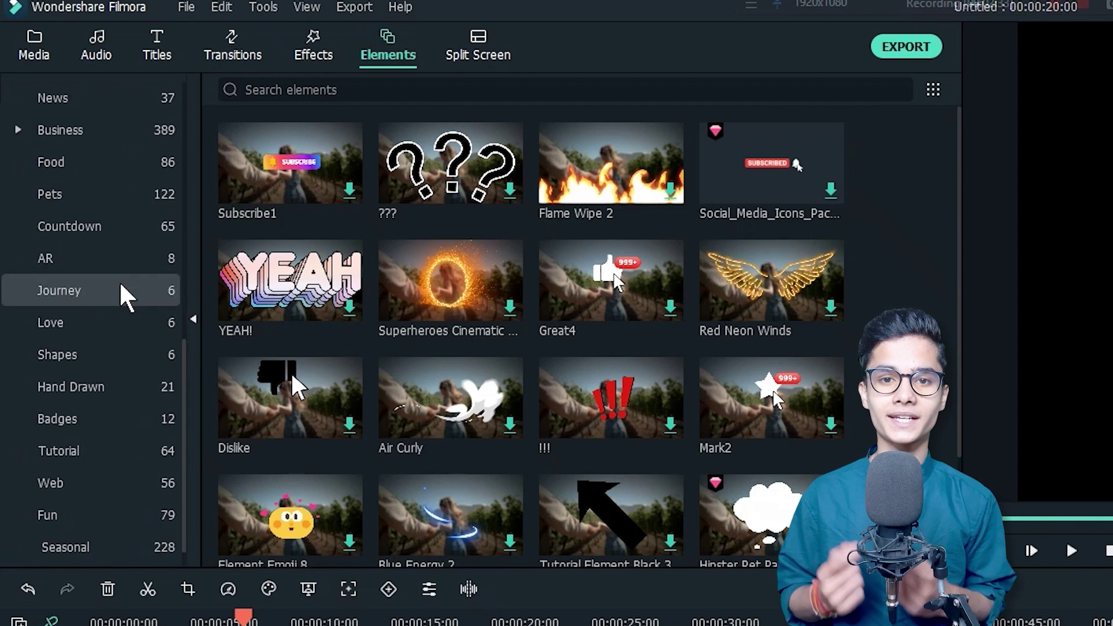
left_click(24, 550)
scroll(61, 475, "down", 3)
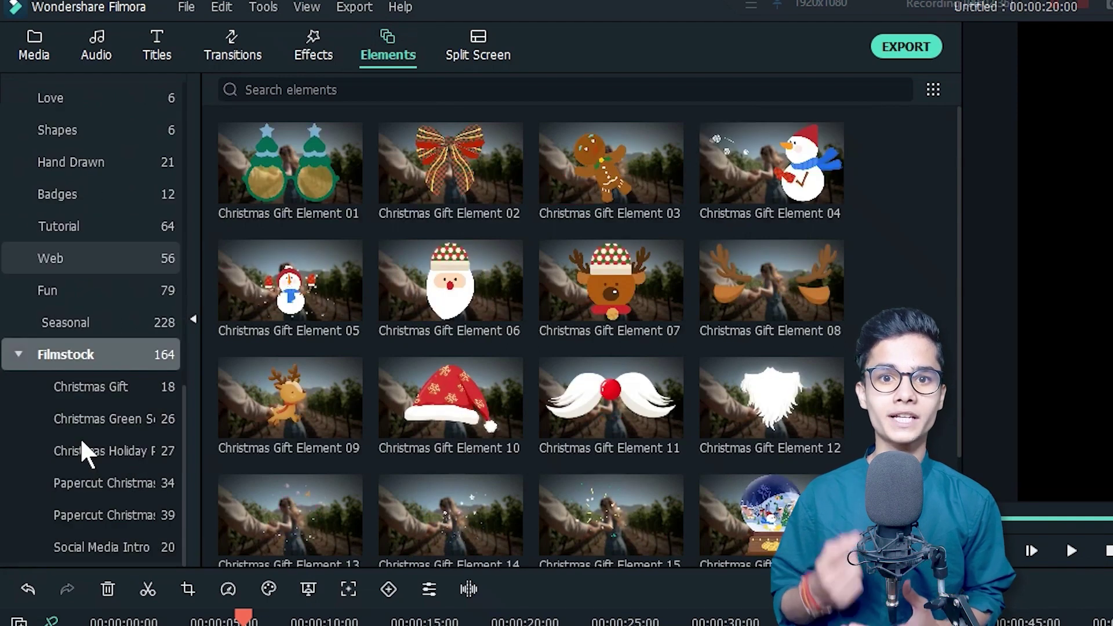
left_click(134, 419)
left_click_drag(199, 393, 236, 398)
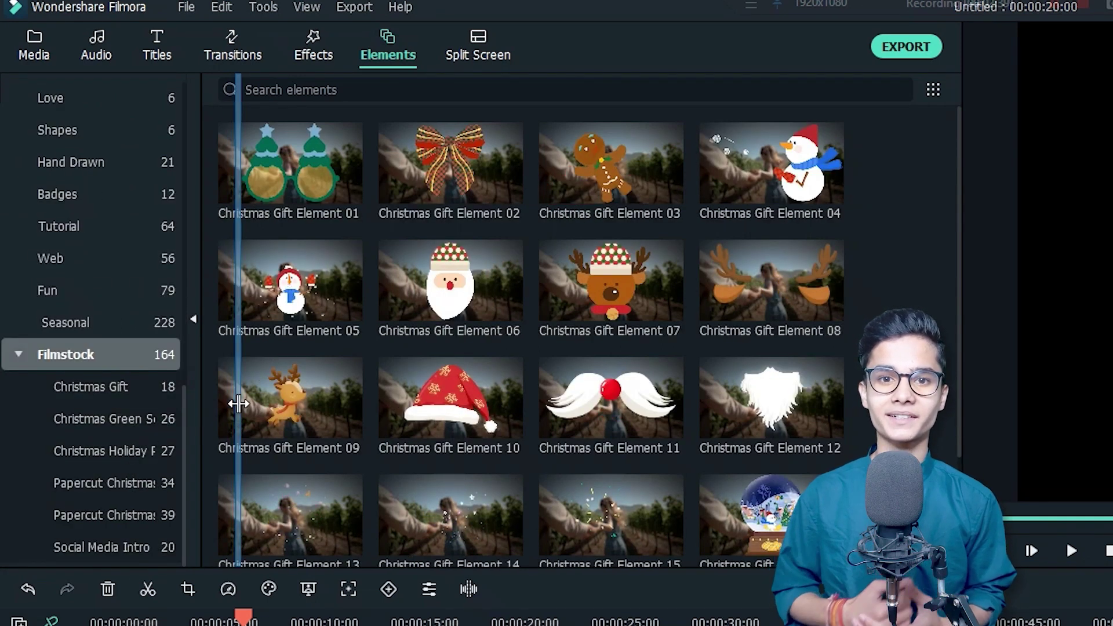
left_click_drag(688, 181, 603, 221)
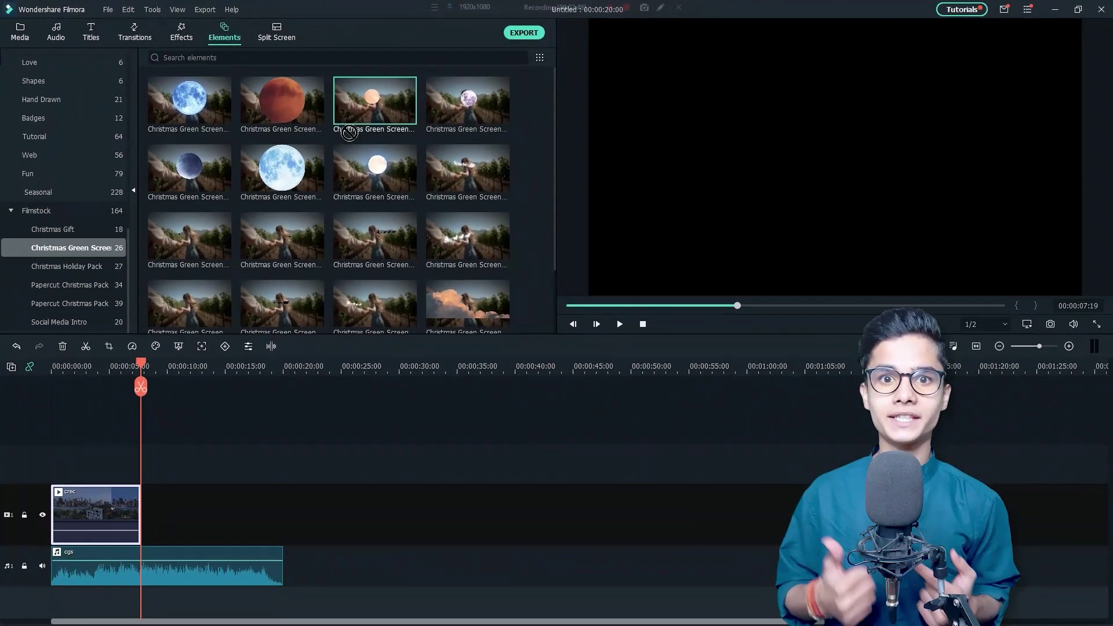
left_click_drag(349, 133, 111, 470)
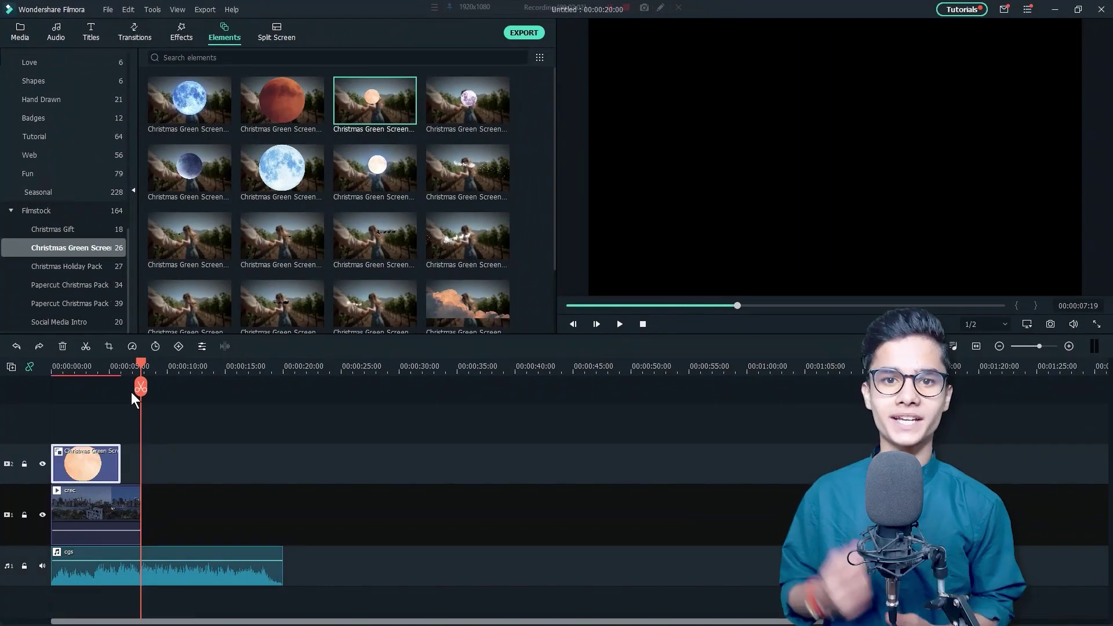
Slow the moon clip to 0.7x and trim it to end with crec
left_click(132, 346)
left_click(152, 365)
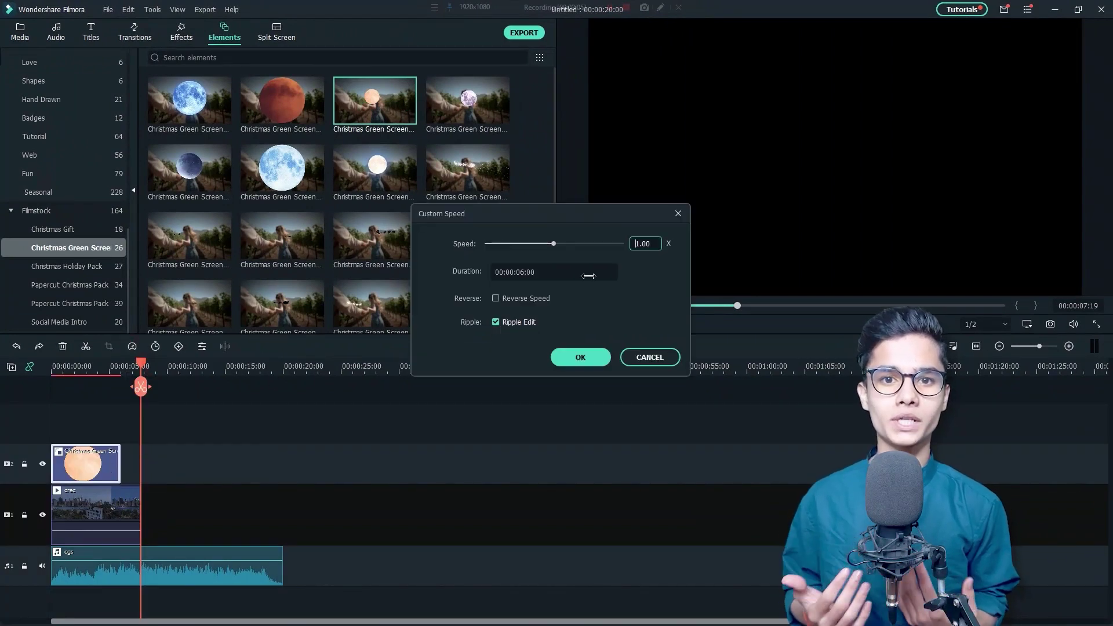
type("0.7")
left_click(581, 357)
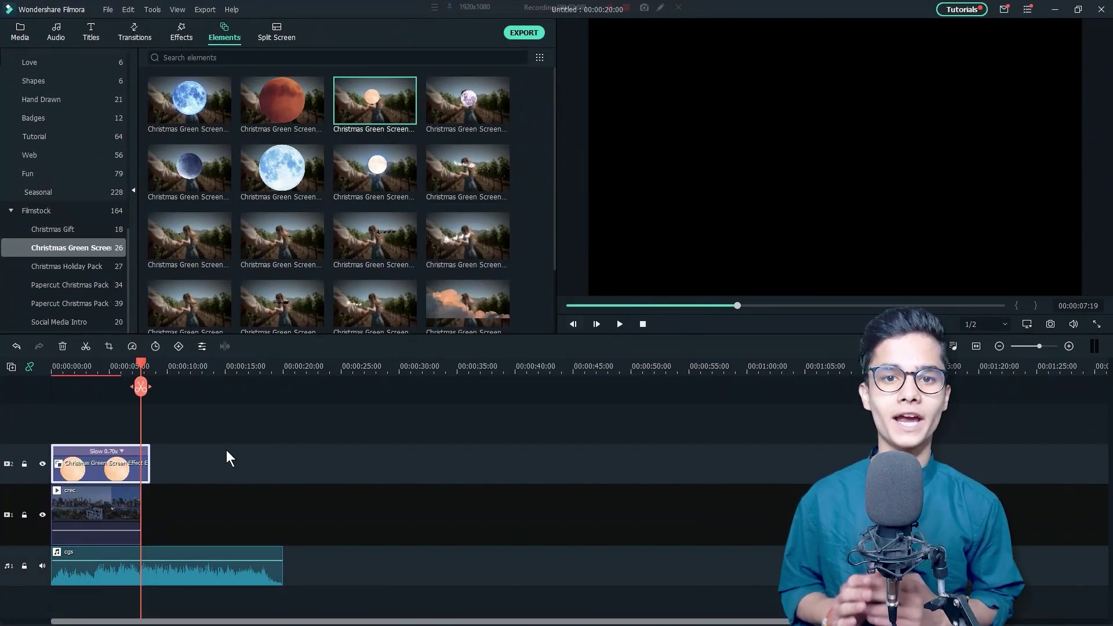
left_click_drag(150, 469, 140, 469)
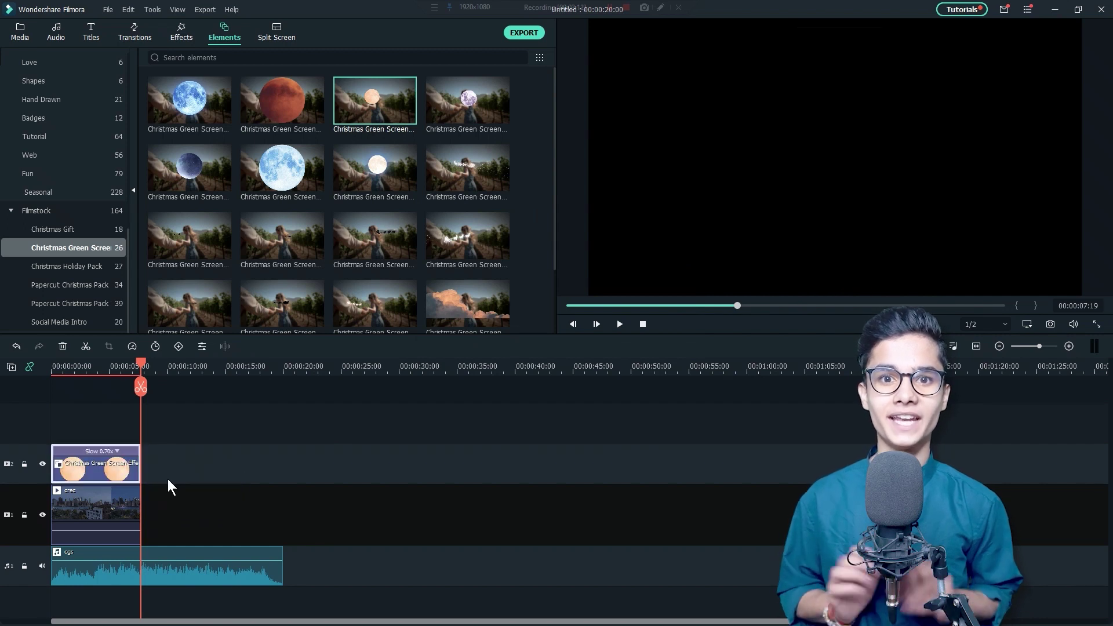
Scale the moon to 22.13% and raise it to Y position 144
double_click(119, 462)
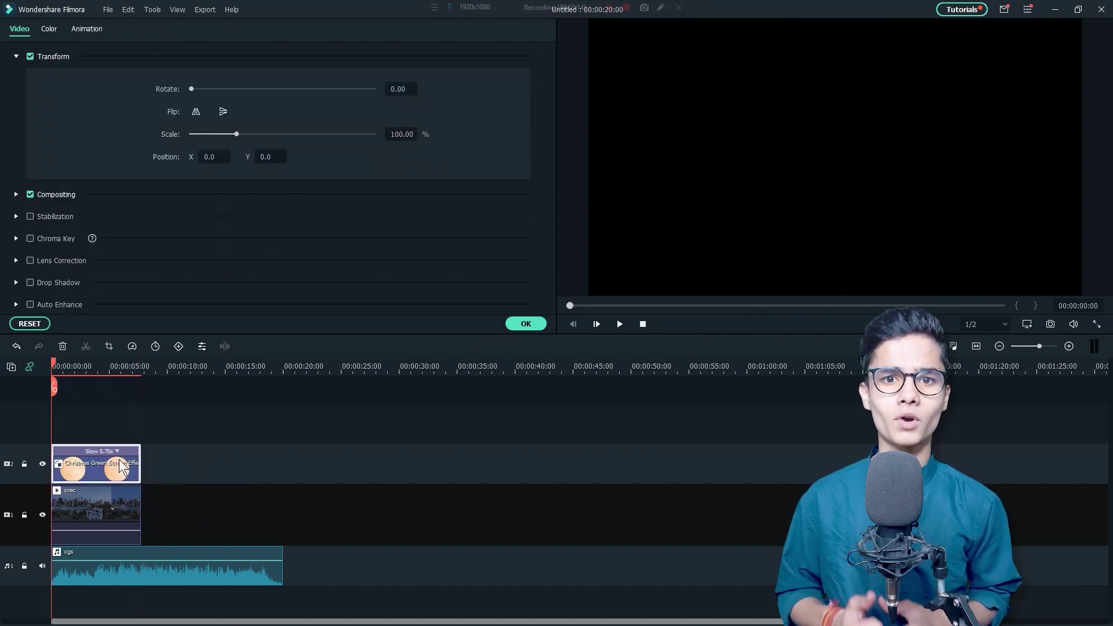
key("Return")
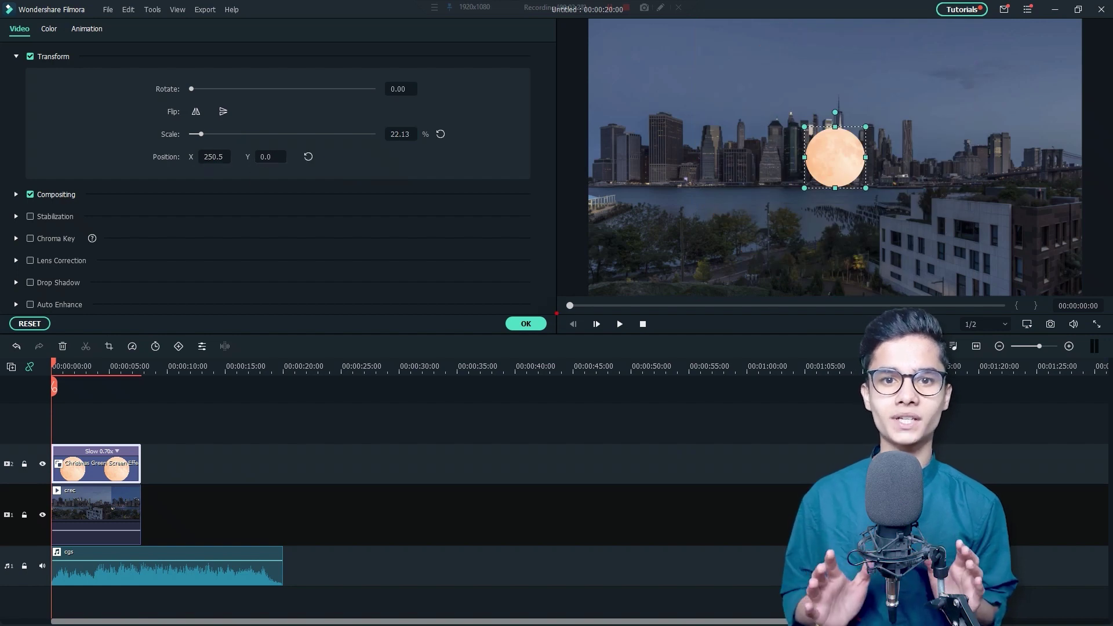
left_click(266, 158)
type("144")
key("Return")
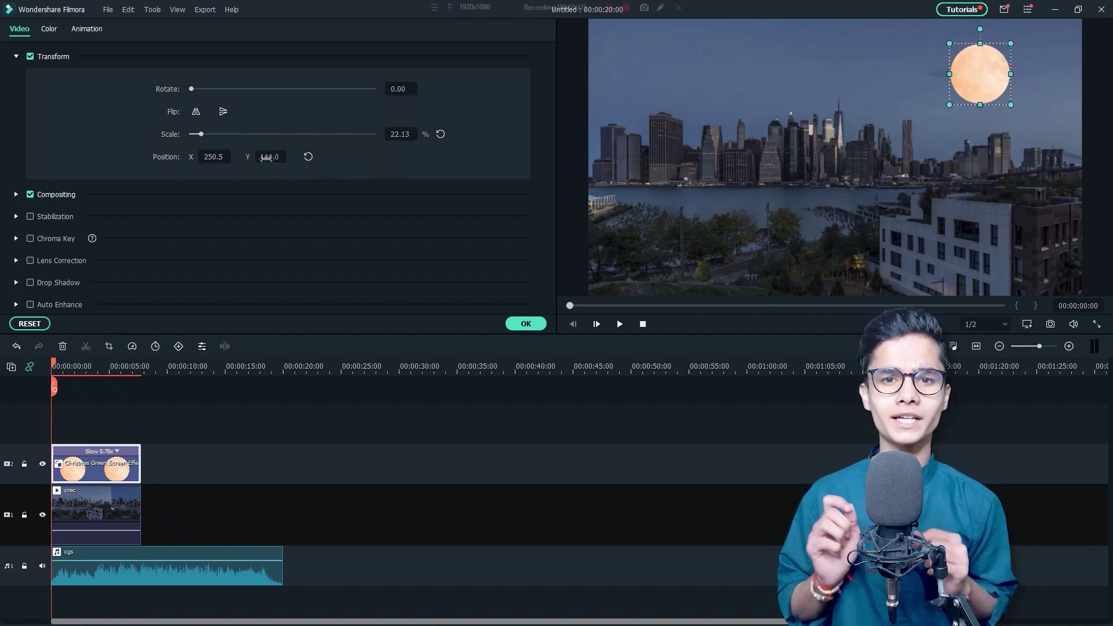
Add the Santa sleigh element on a new track and speed it up to 1.74x
left_click(534, 323)
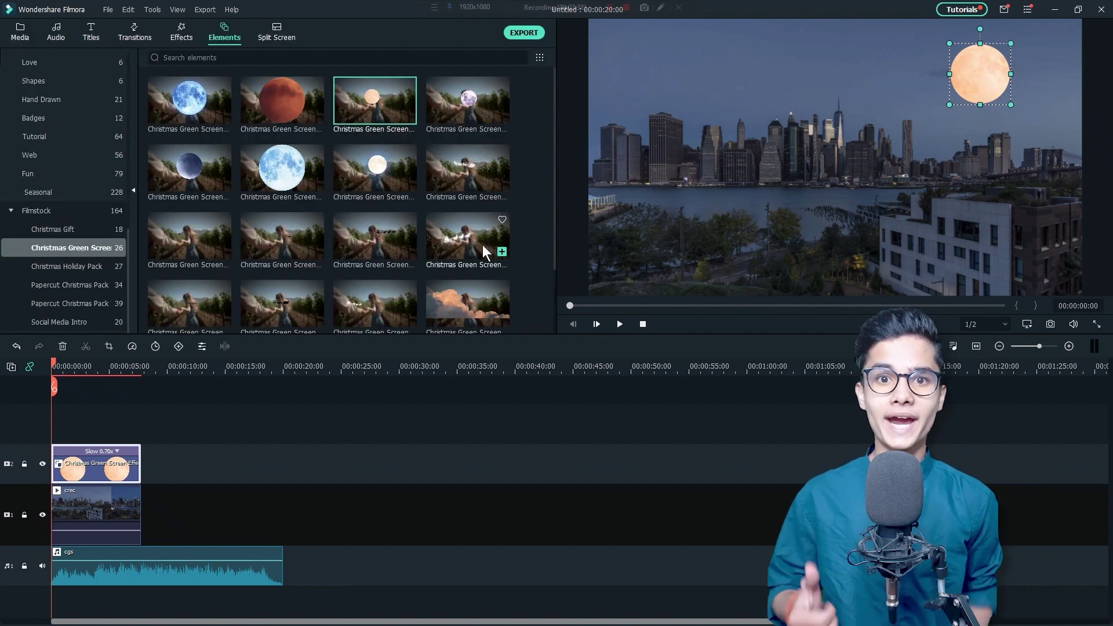
left_click_drag(482, 245, 52, 422)
key("shift+z")
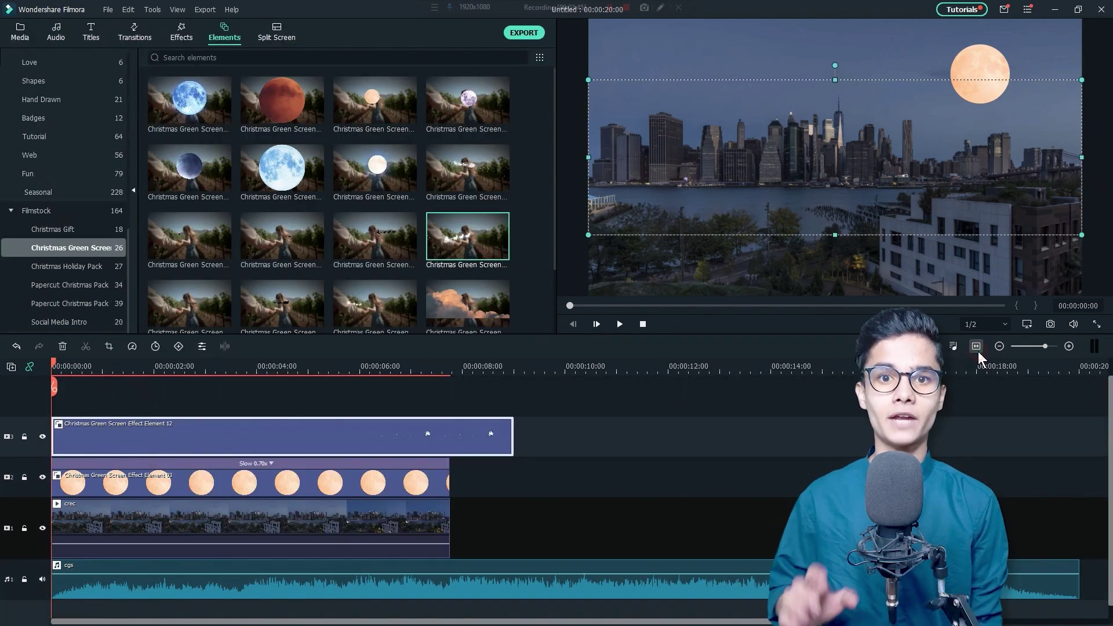
left_click(132, 346)
left_click(154, 435)
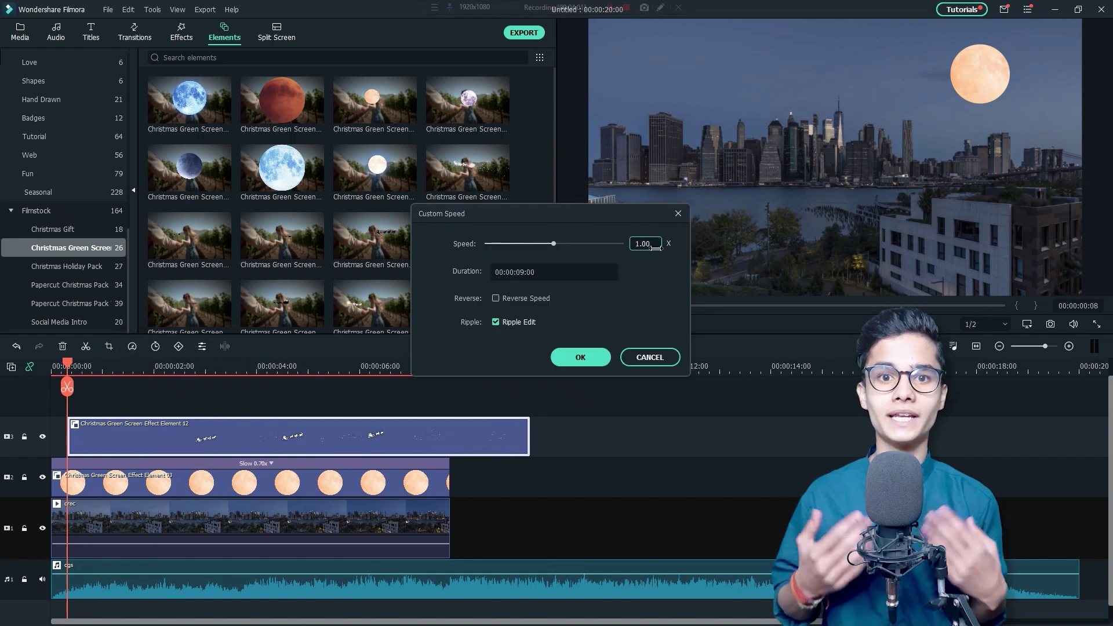
left_click(591, 358)
Raise the sleigh to Y 125.3 and rotate it 2°
double_click(274, 440)
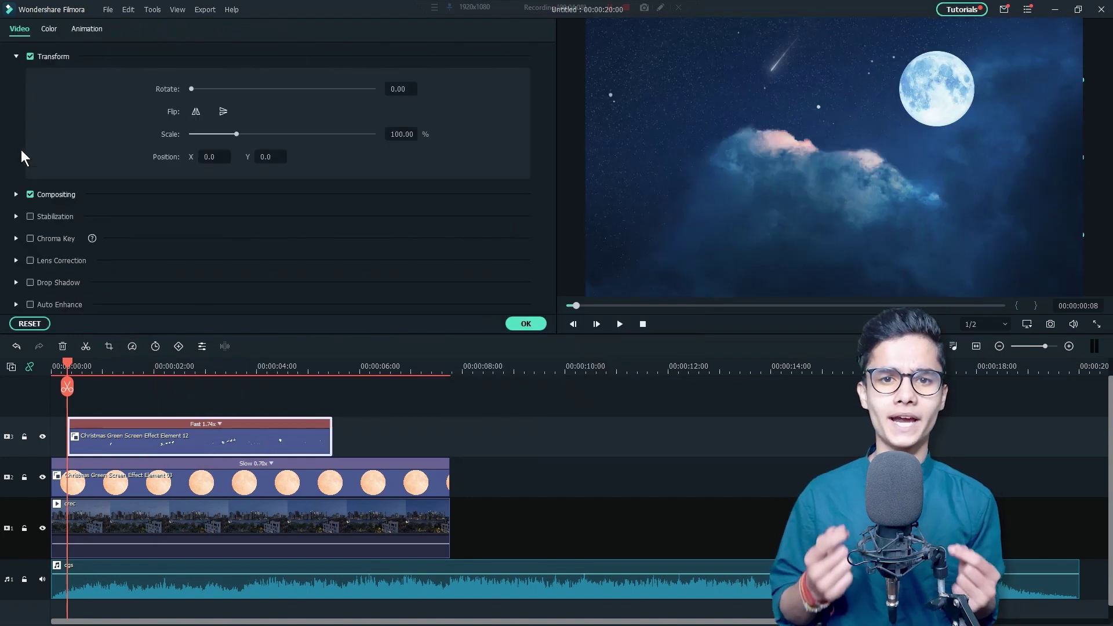
type("125.3")
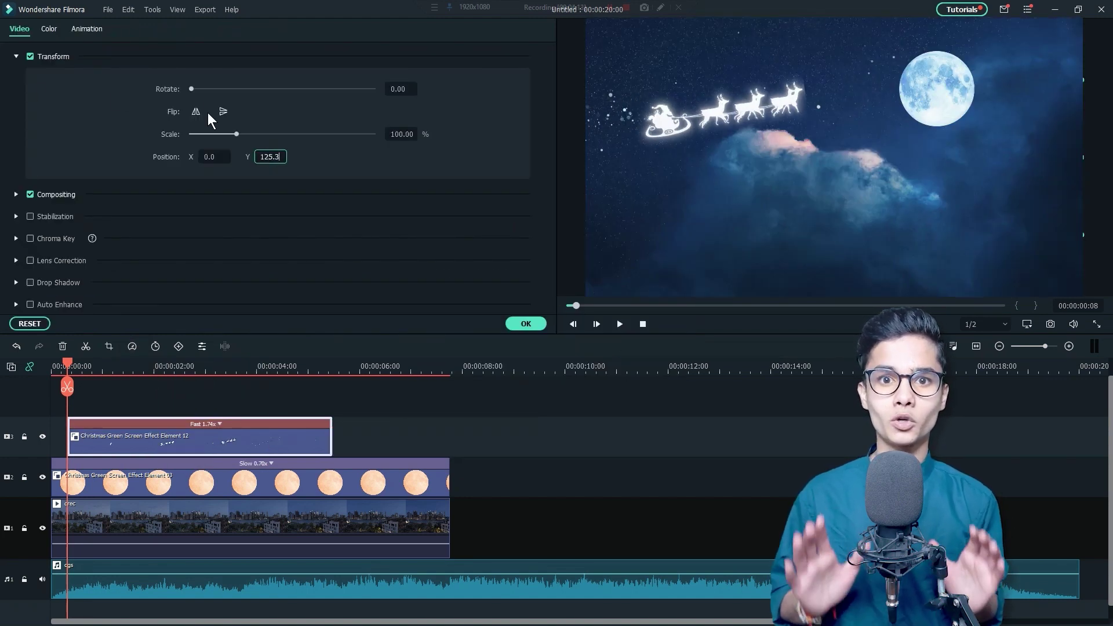
left_click(399, 90)
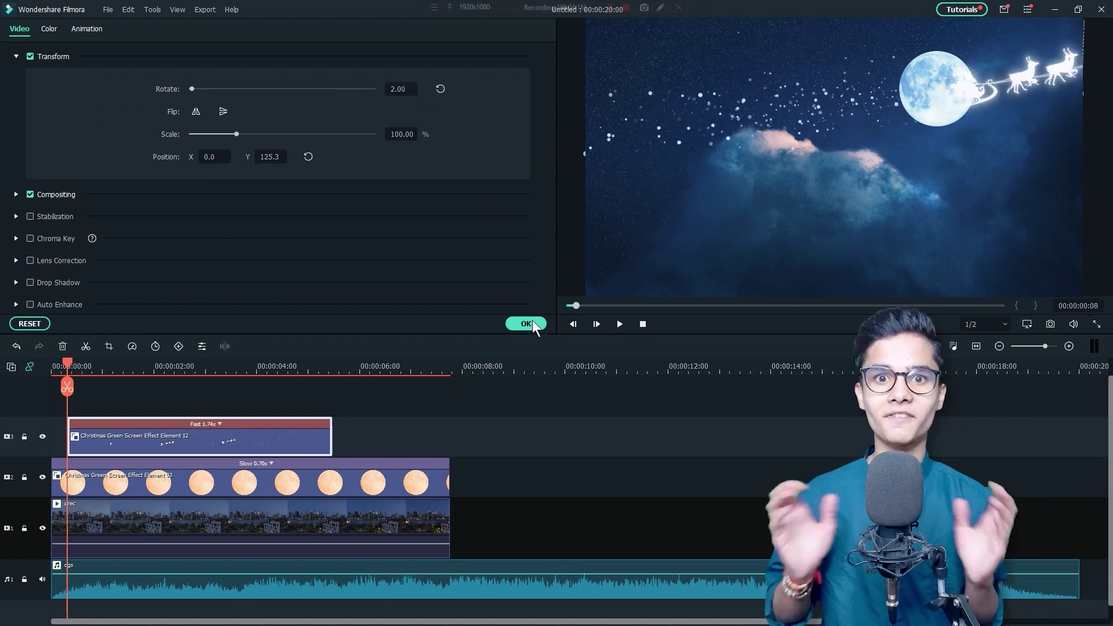
left_click(531, 322)
left_click(95, 30)
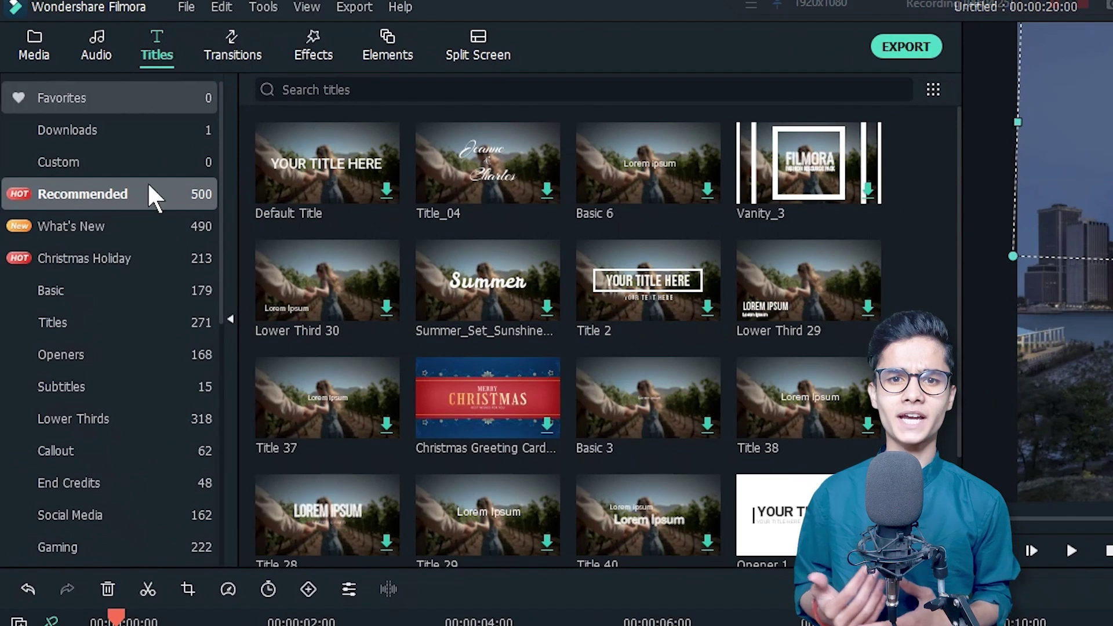
Add Christmas Gift Title 06 about 3 seconds in, trimmed to end with the other clips
scroll(153, 322, "down", 8)
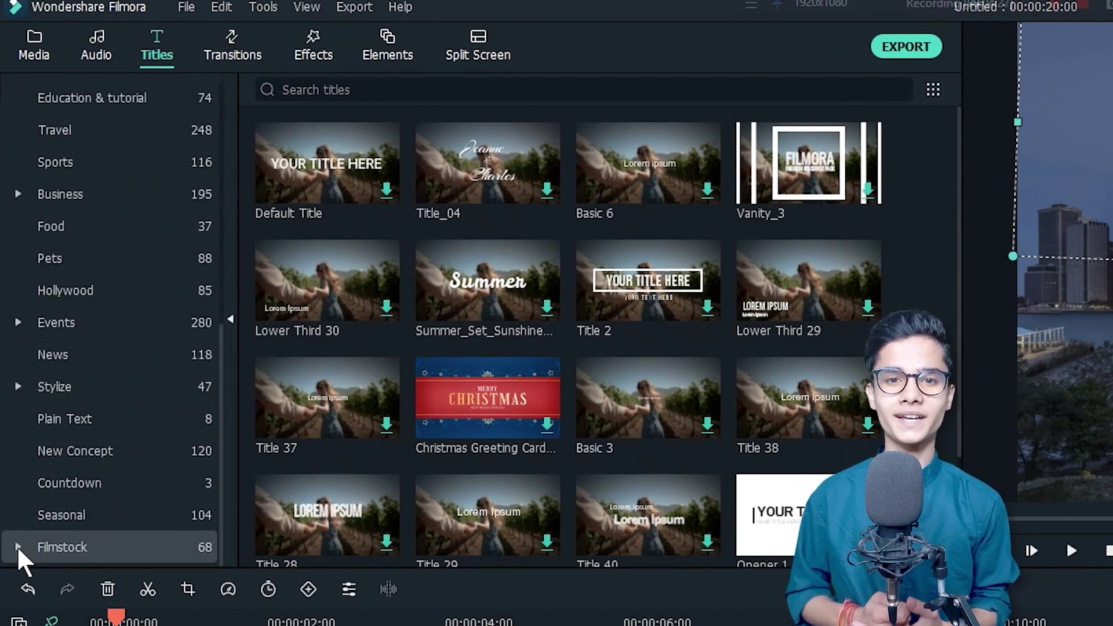
left_click(16, 544)
scroll(79, 488, "down", 3)
left_click(145, 384)
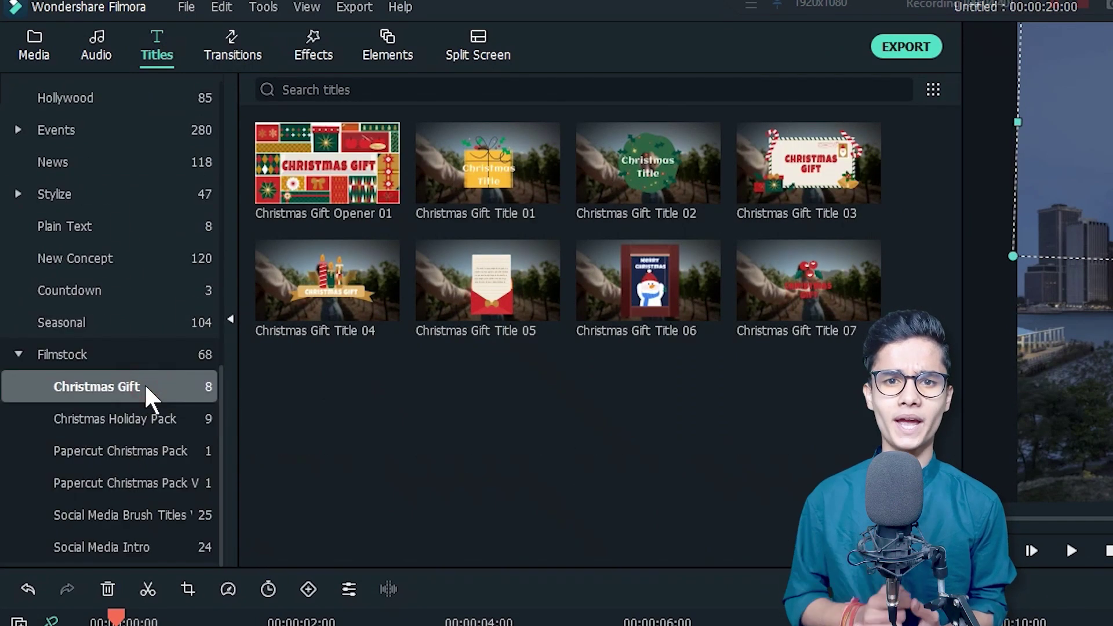
mouse_move(644, 296)
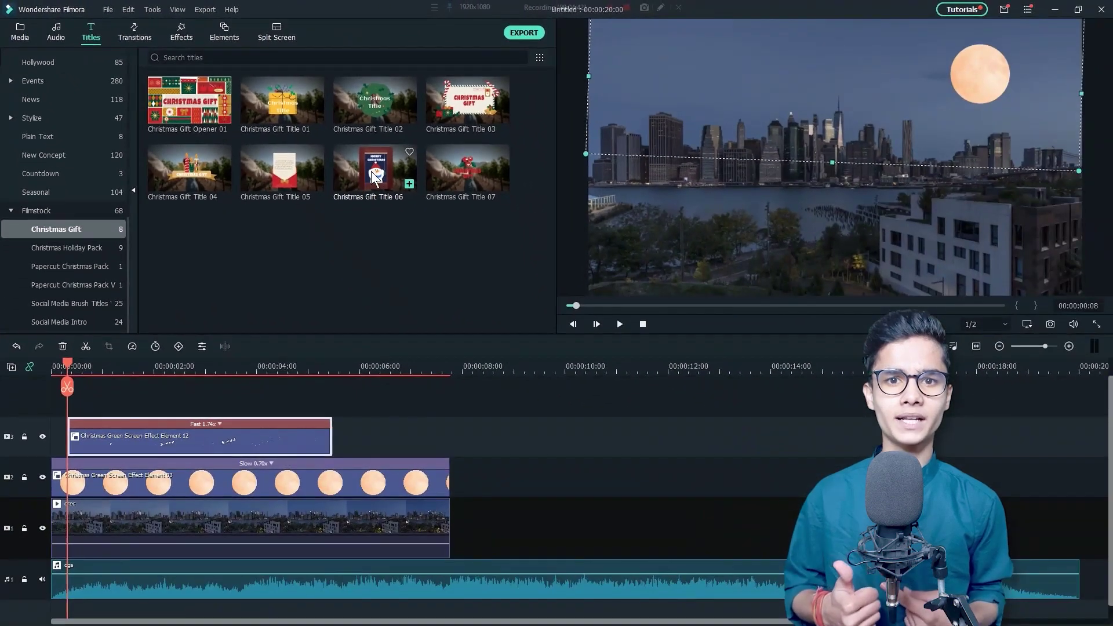
left_click_drag(176, 355, 226, 436)
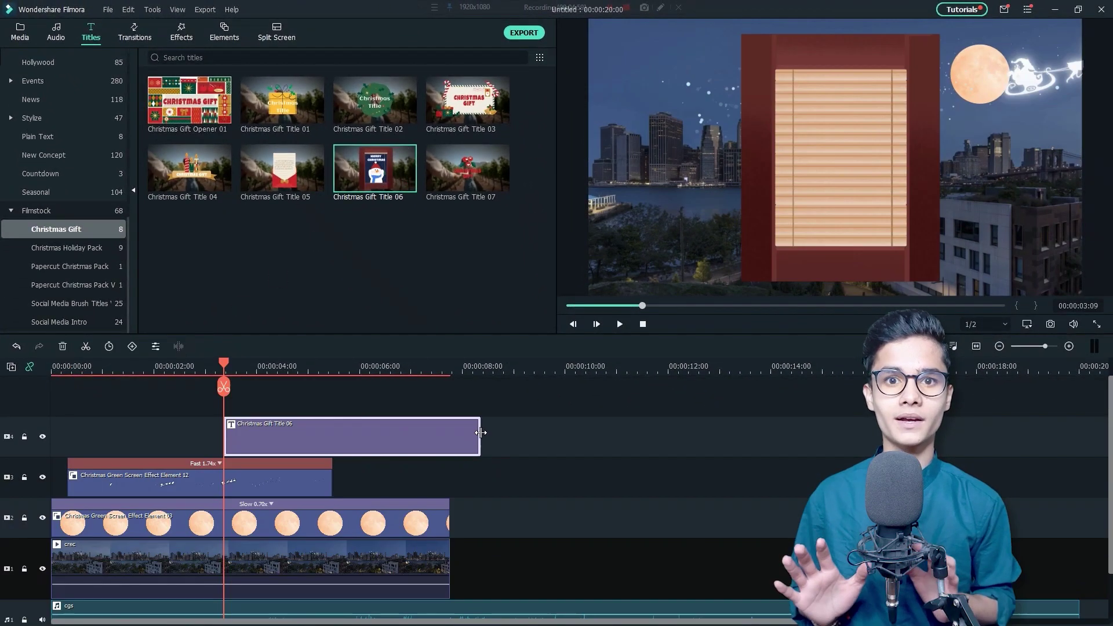
left_click_drag(482, 433, 450, 436)
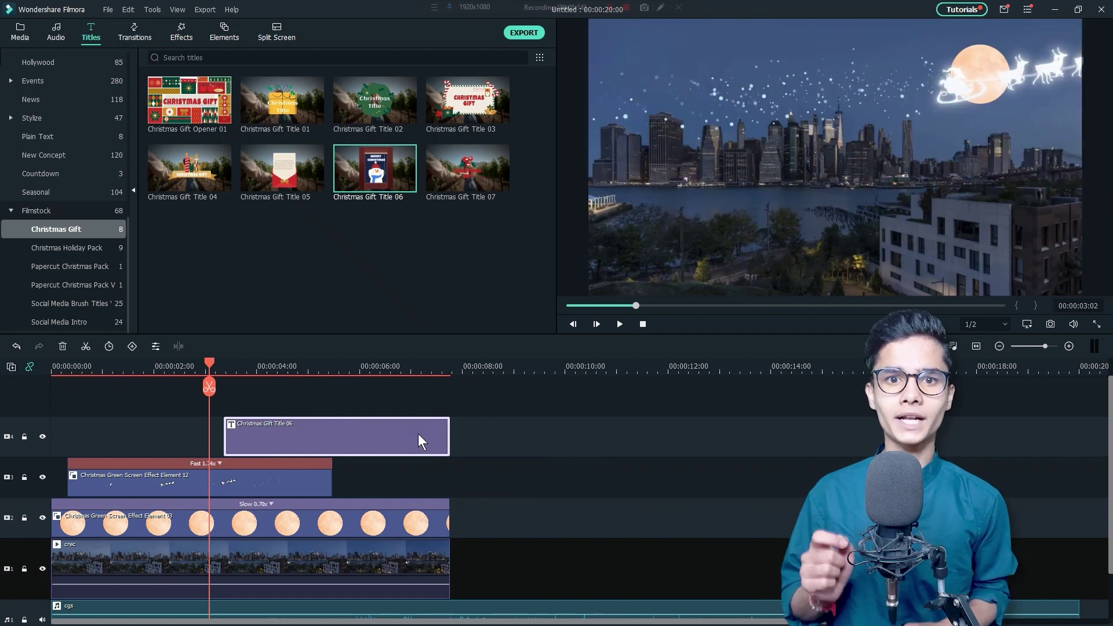
Change the title text to 'Can't wait to Meet Santa!' with line spacing -15 and size 28
double_click(418, 433)
left_click_drag(301, 142, 199, 106)
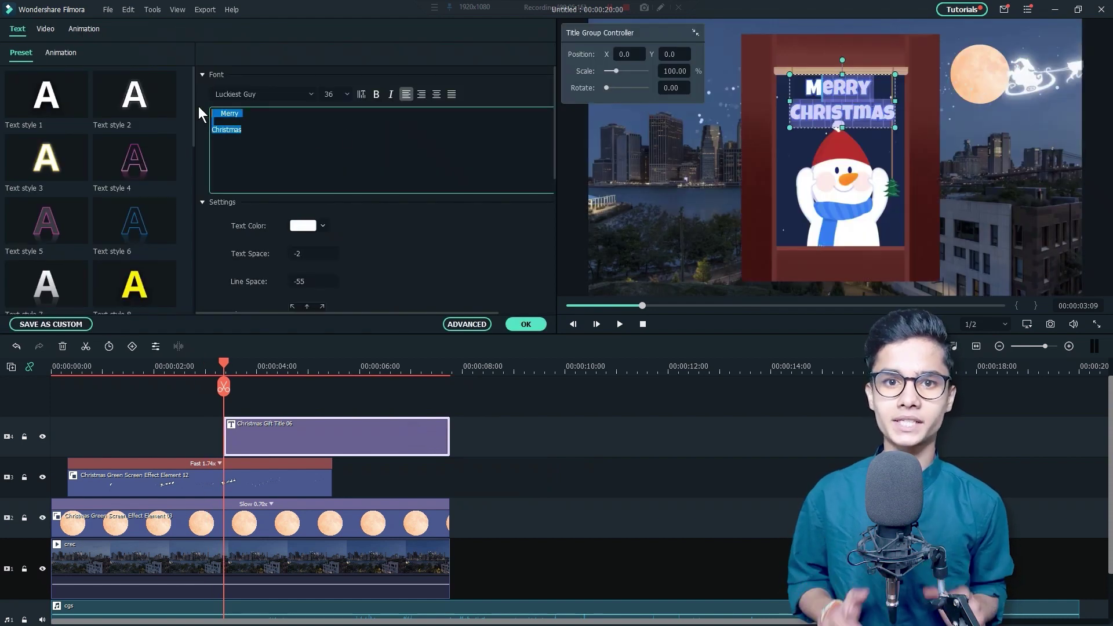
type("Can't wait to Meet Santa!")
type("-15")
key("Return")
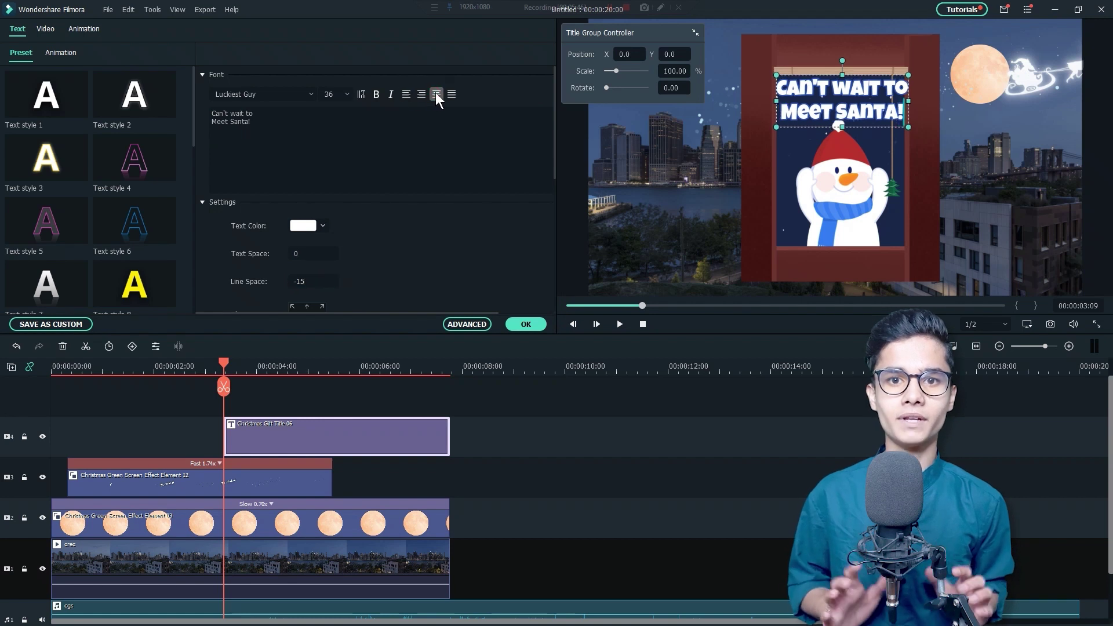
left_click(346, 94)
left_click(334, 158)
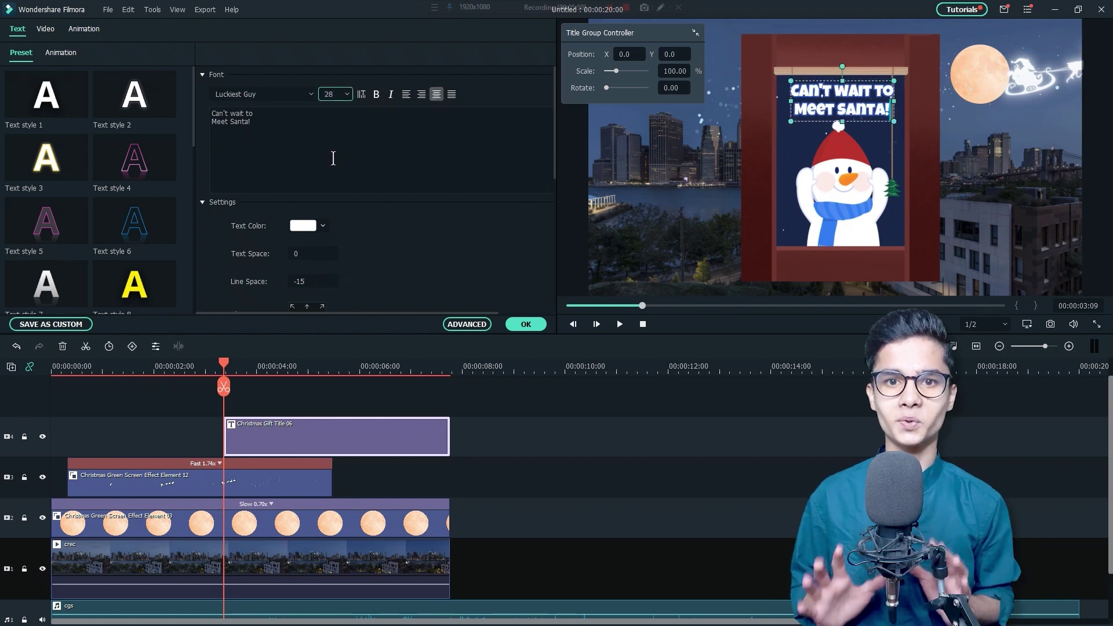
left_click(525, 324)
Add two Christmas Gift Overlay 02 effects, one at the start and one near 4 seconds
left_click(182, 28)
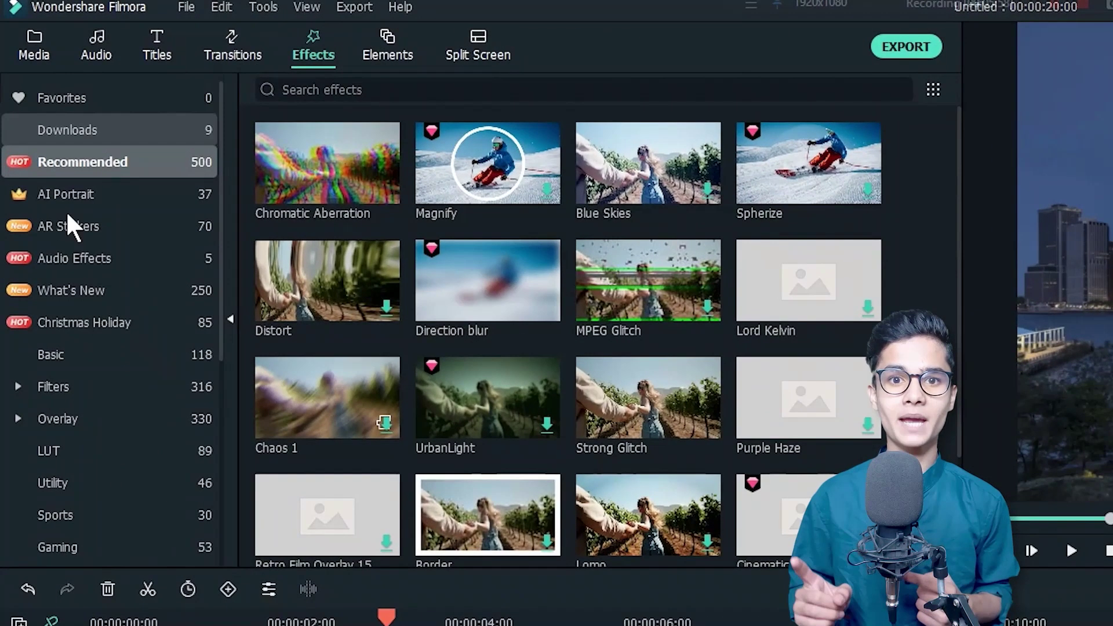
scroll(68, 232, "down", 5)
left_click(23, 550)
scroll(94, 434, "down", 3)
left_click(97, 421)
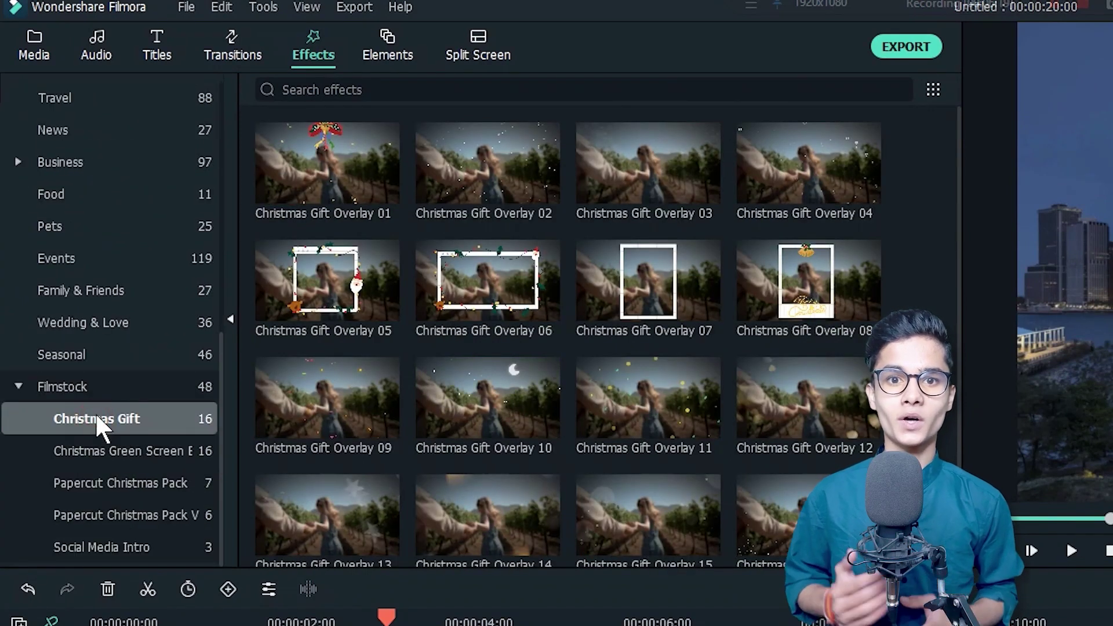
left_click_drag(493, 175, 55, 408)
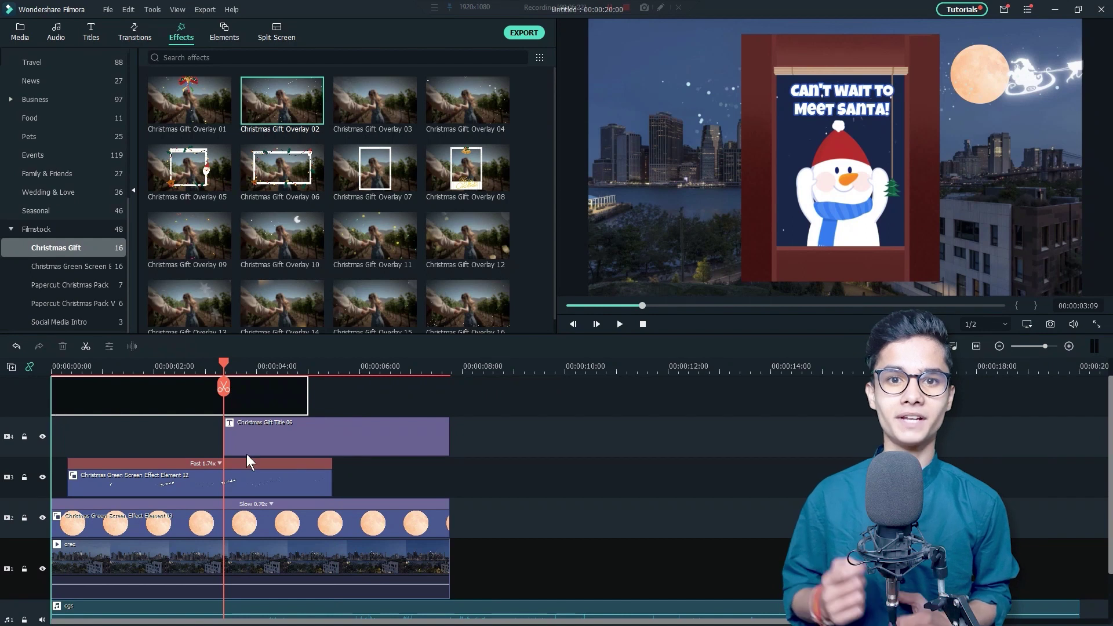
left_click_drag(246, 453, 245, 454)
key("ctrl+v")
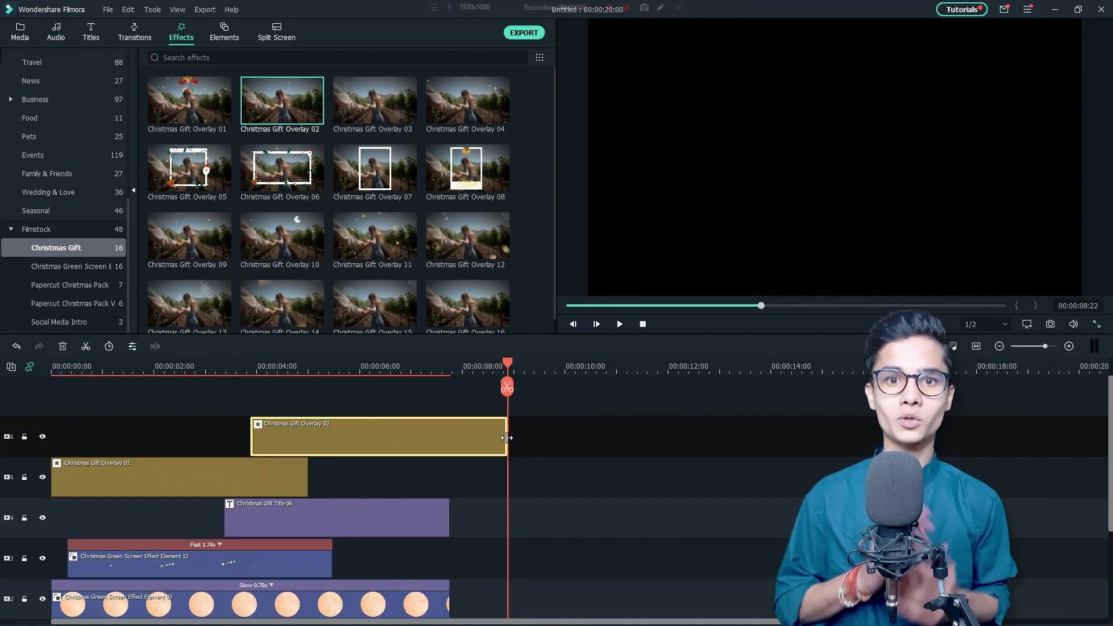
left_click_drag(506, 437, 449, 437)
Add the Christmas Green Screen Effect Overlay 01 cloud sky at 8 seconds with a 12-second duration
scroll(452, 451, "down", 1)
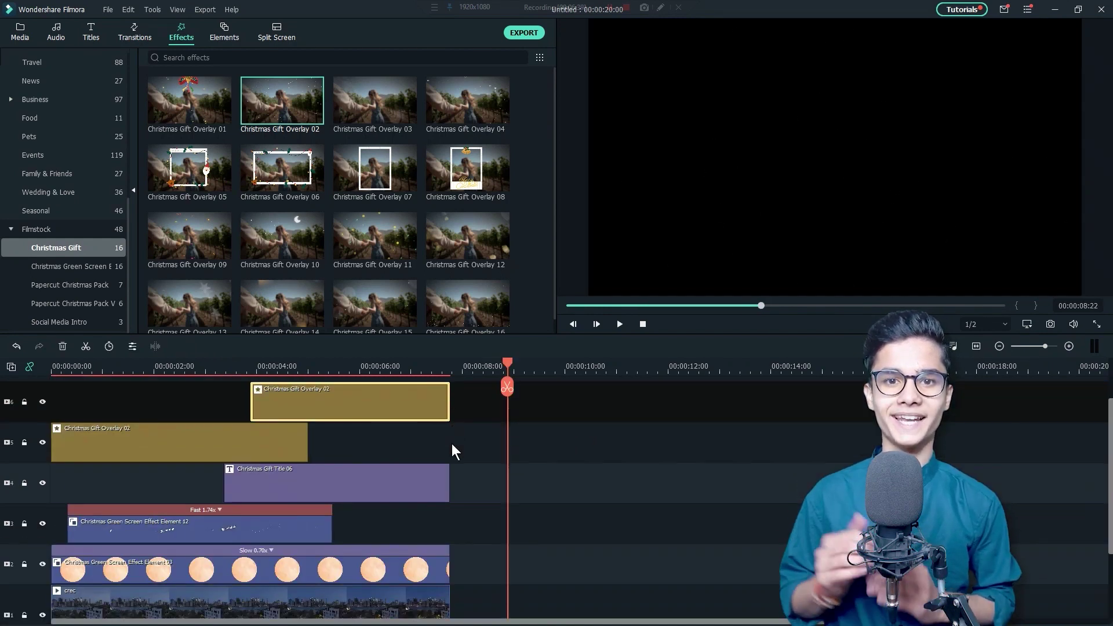
scroll(451, 444, "down", 2)
scroll(451, 444, "up", 2)
left_click(118, 266)
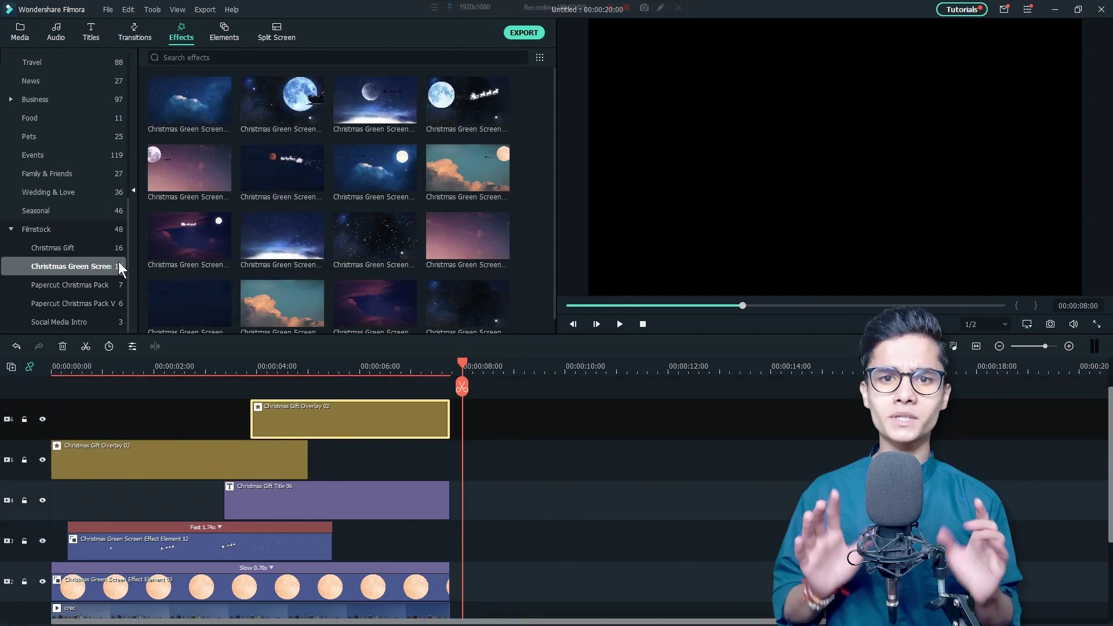
left_click_drag(515, 445, 499, 588)
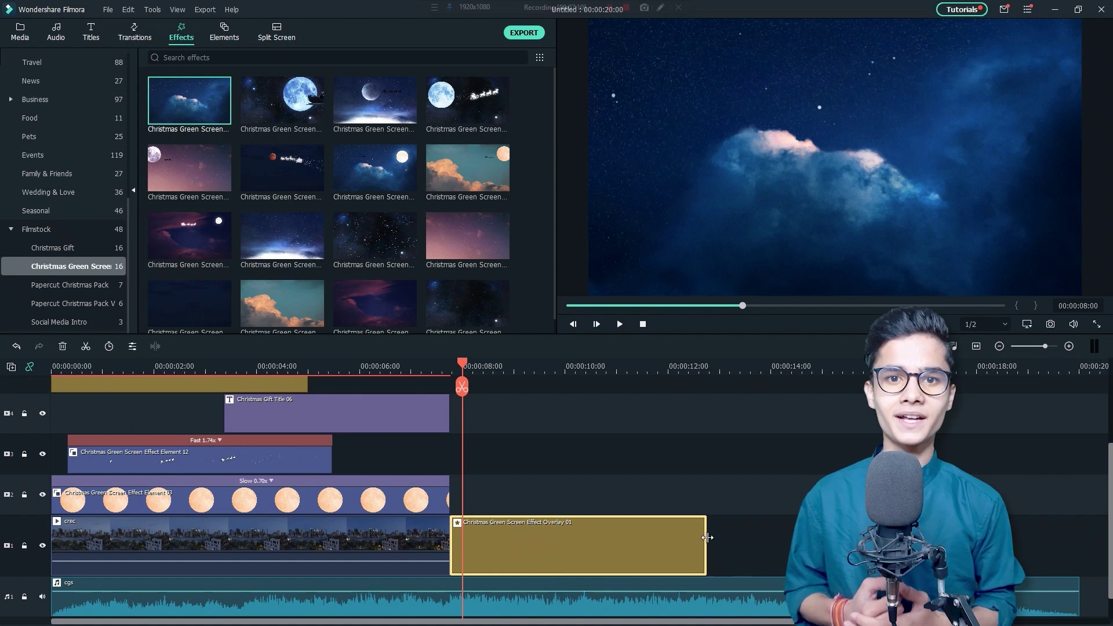
left_click_drag(725, 535, 726, 536)
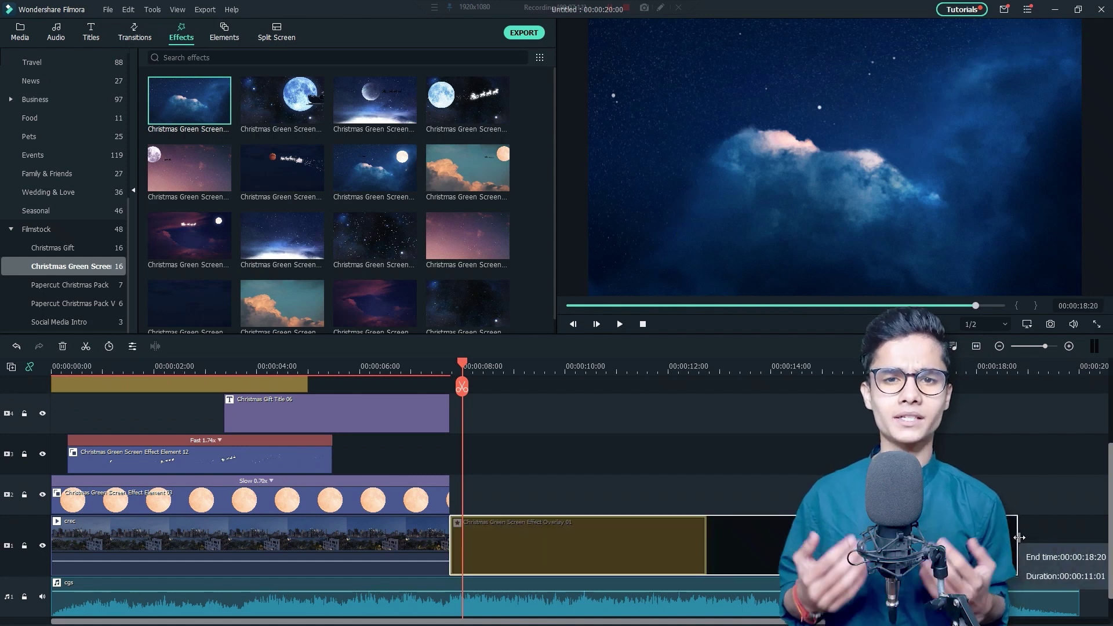
left_click_drag(1017, 545, 1017, 544)
left_click(110, 347)
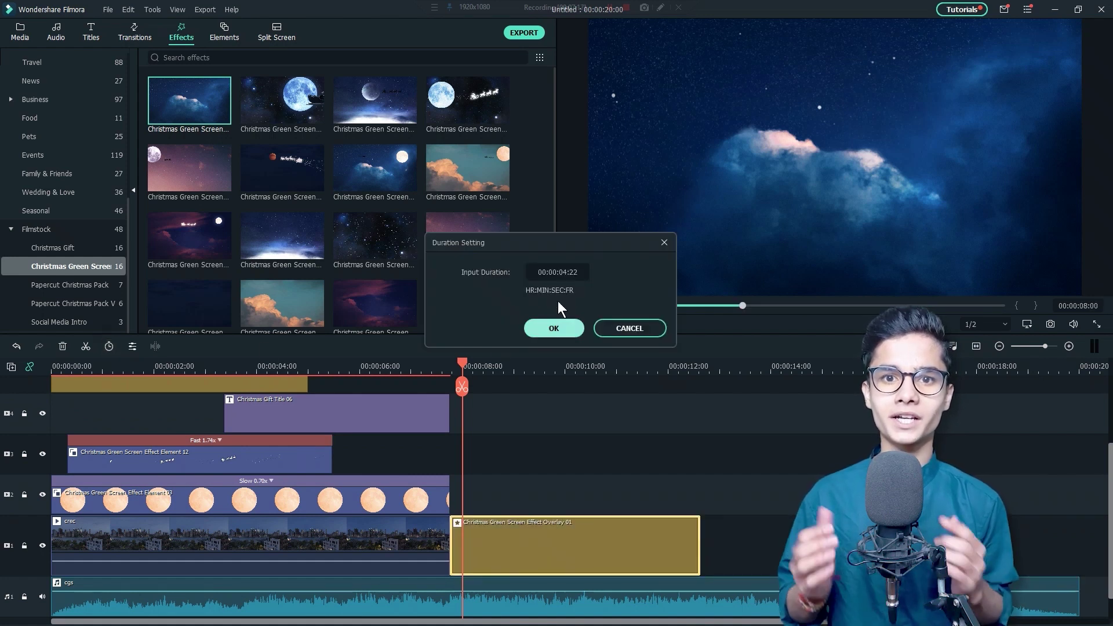
type("1200")
left_click(554, 328)
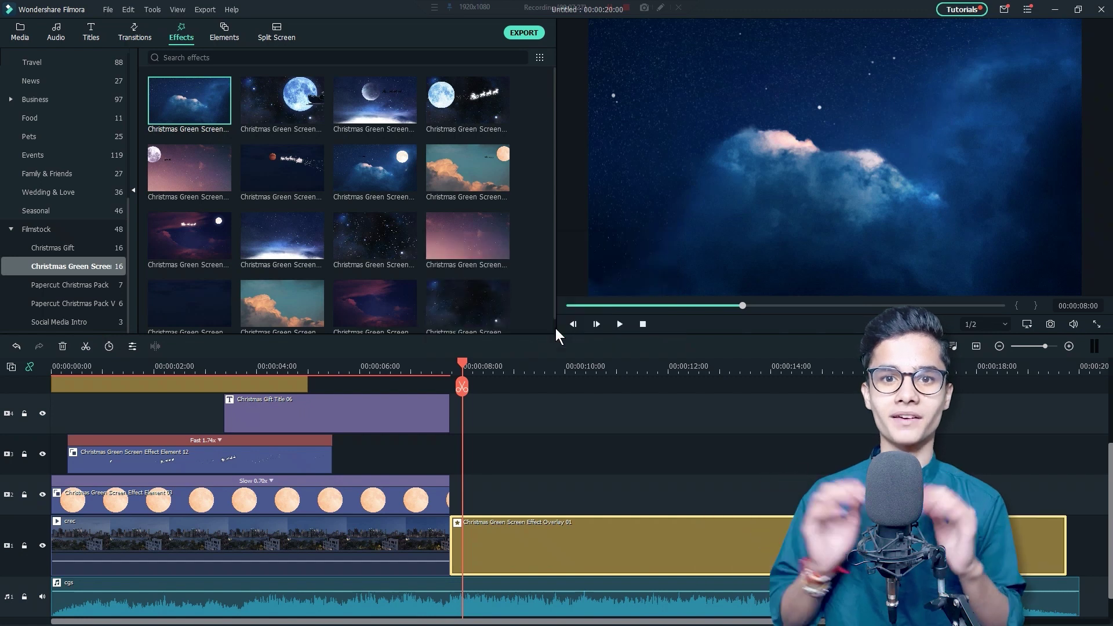
Add the full-moon element on track 2 and shift its horizontal position to the upper right
left_click(223, 31)
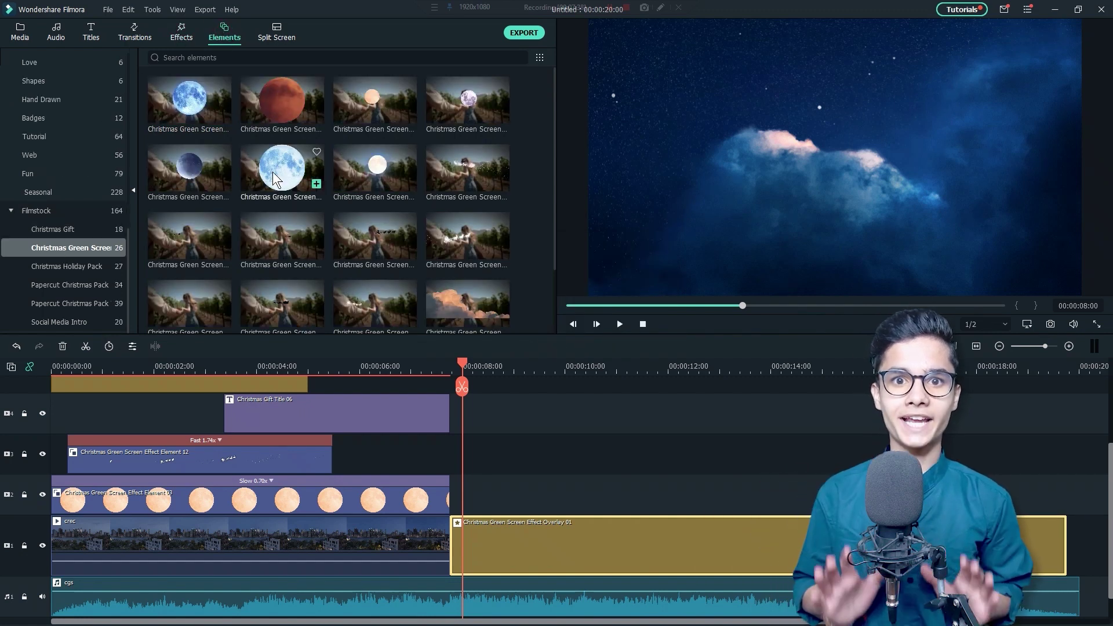
left_click_drag(380, 311, 567, 503)
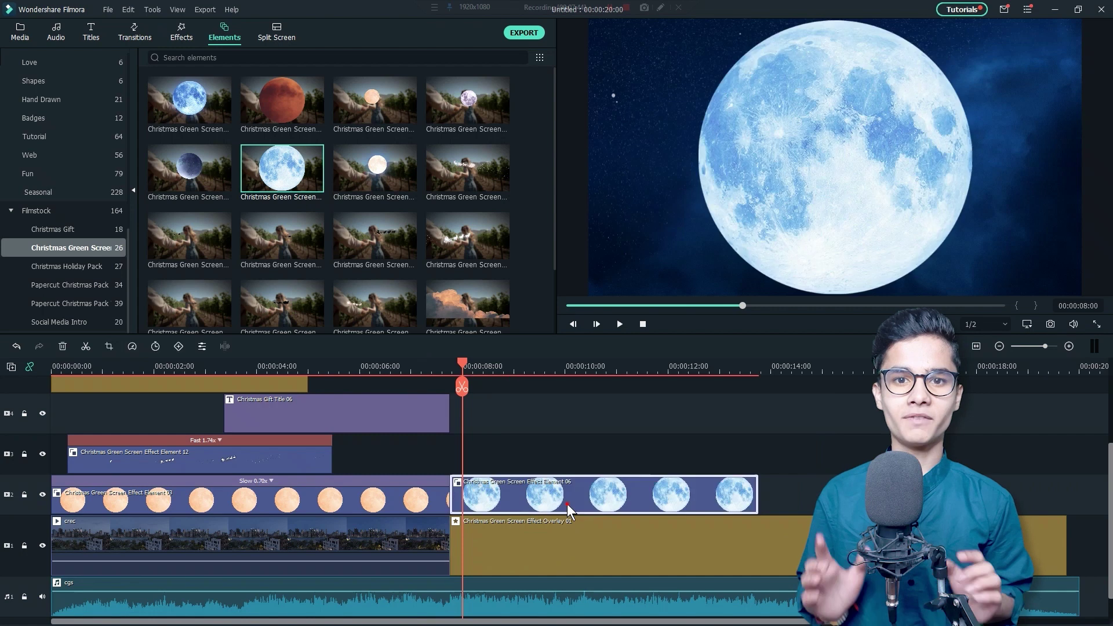
double_click(567, 504)
double_click(222, 157)
type("1.8")
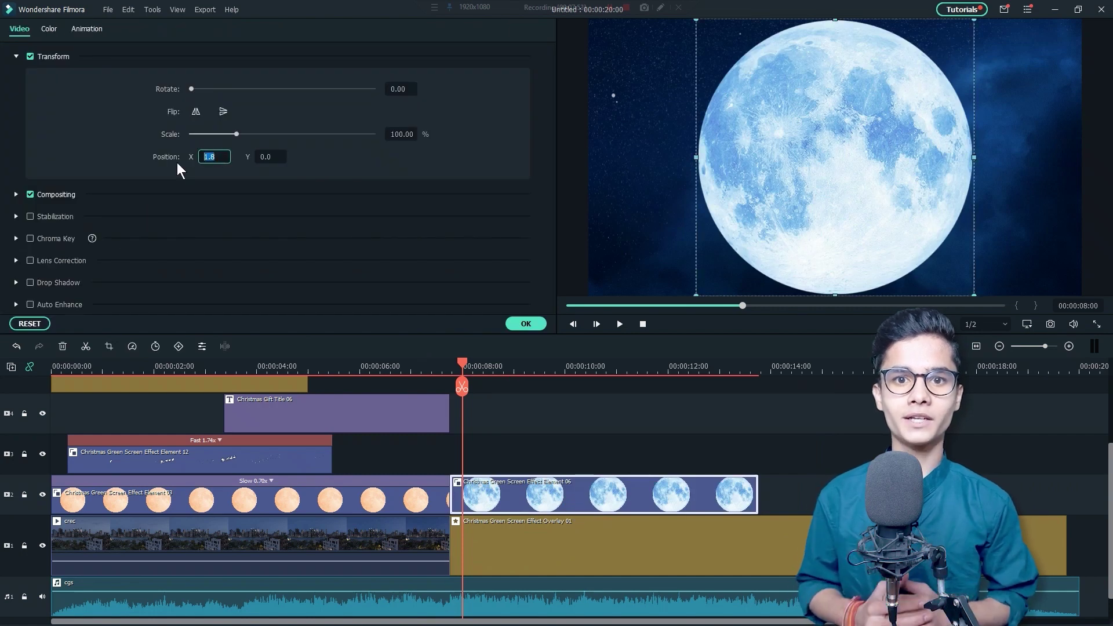
key("Return")
left_click(421, 140)
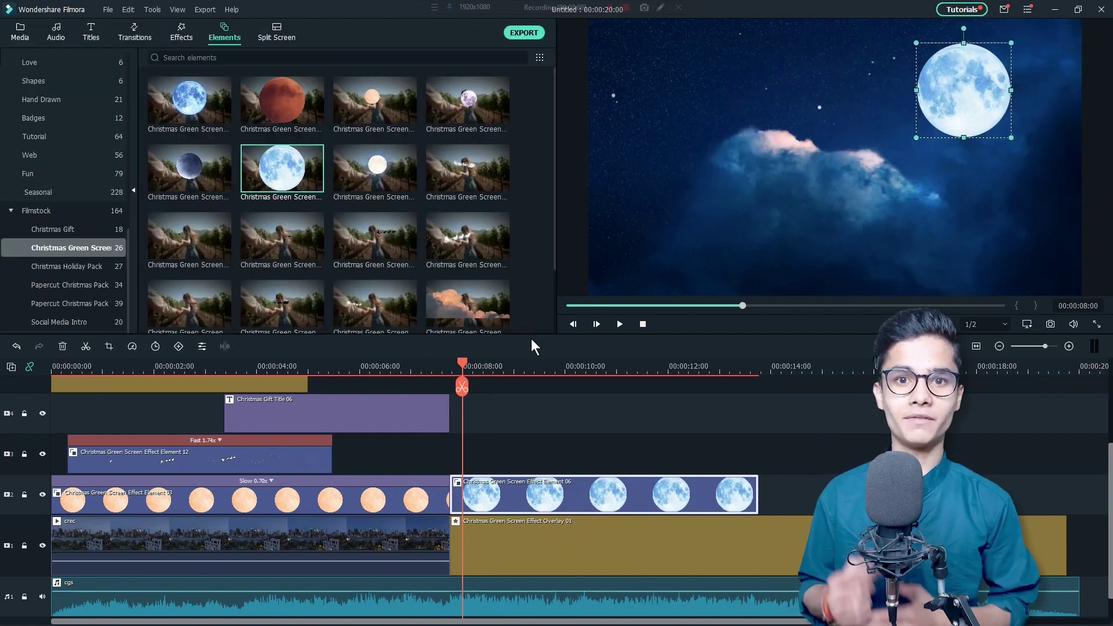
Copy the moon clip and paste a duplicate right after it
right_click(654, 493)
left_click(681, 50)
left_click(774, 496)
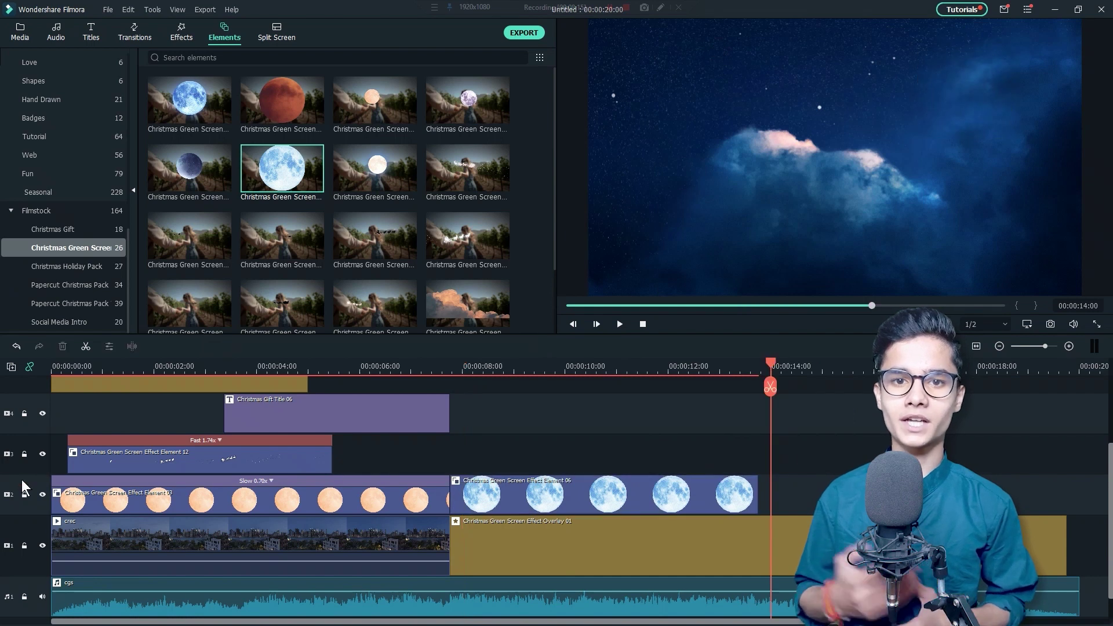
key("ctrl+v")
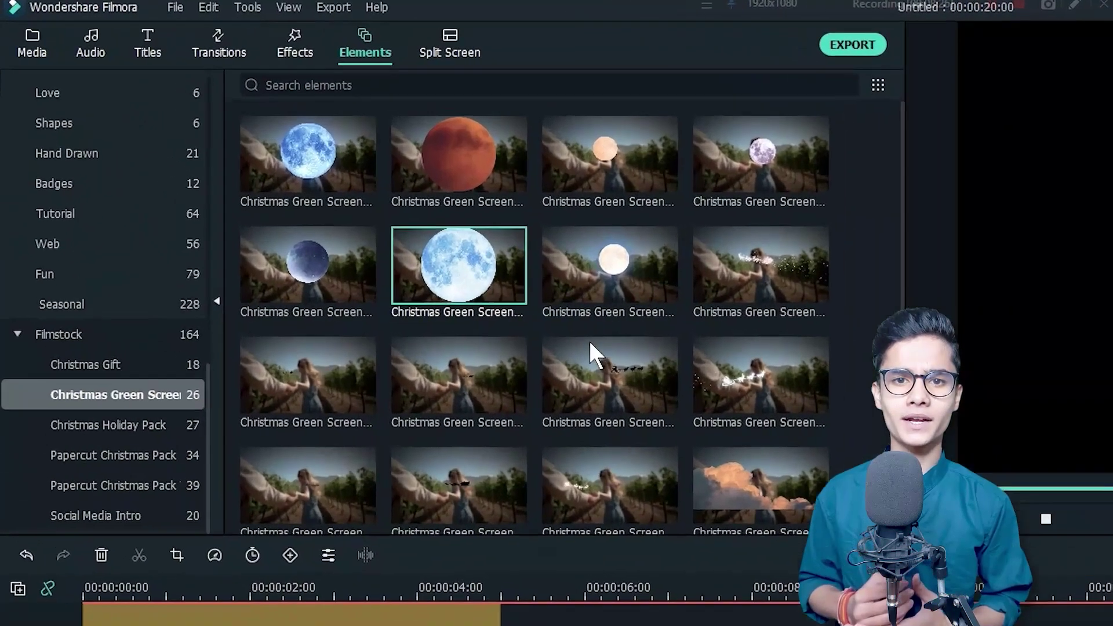
Add sparkle Element 17 on track 3 at 8 seconds, slowed to 0.88x
scroll(497, 353, "down", 5)
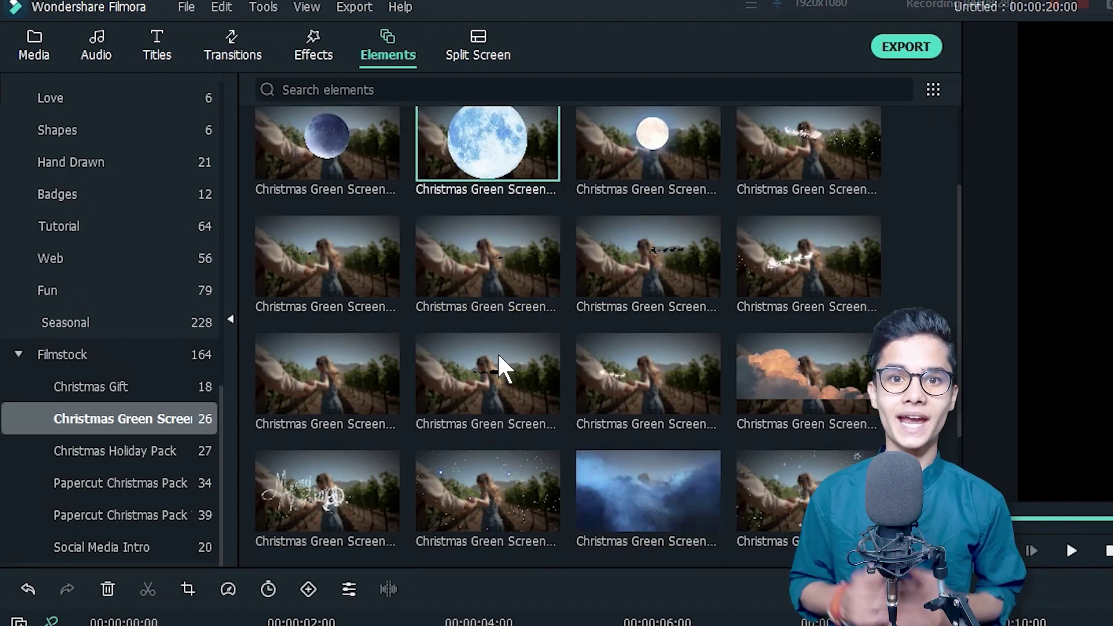
mouse_move(337, 266)
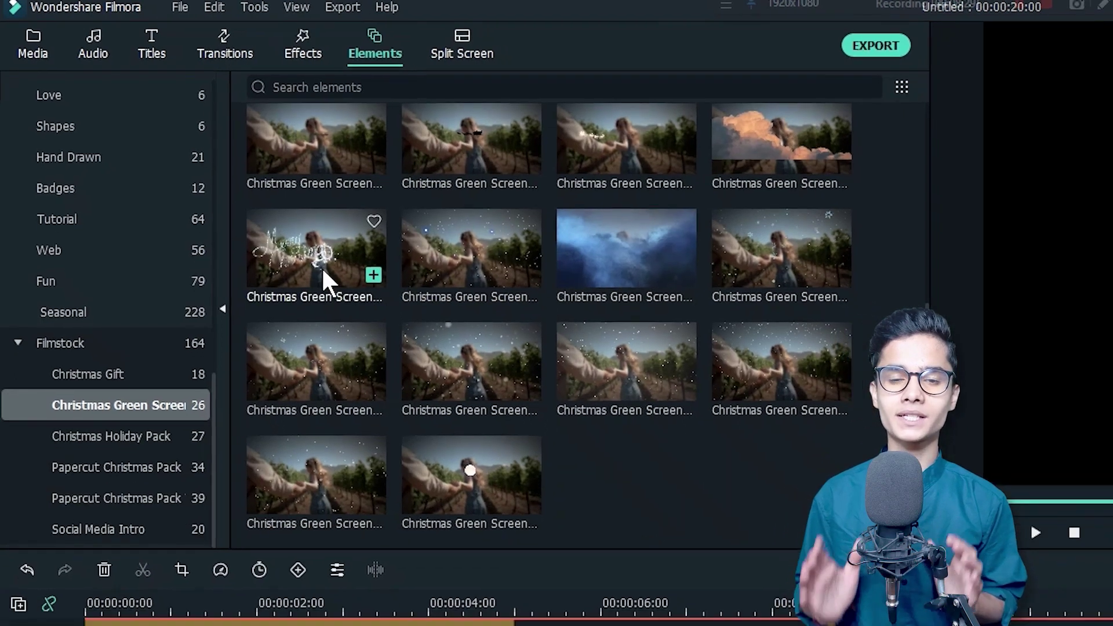
left_click_drag(323, 269, 454, 475)
left_click(132, 346)
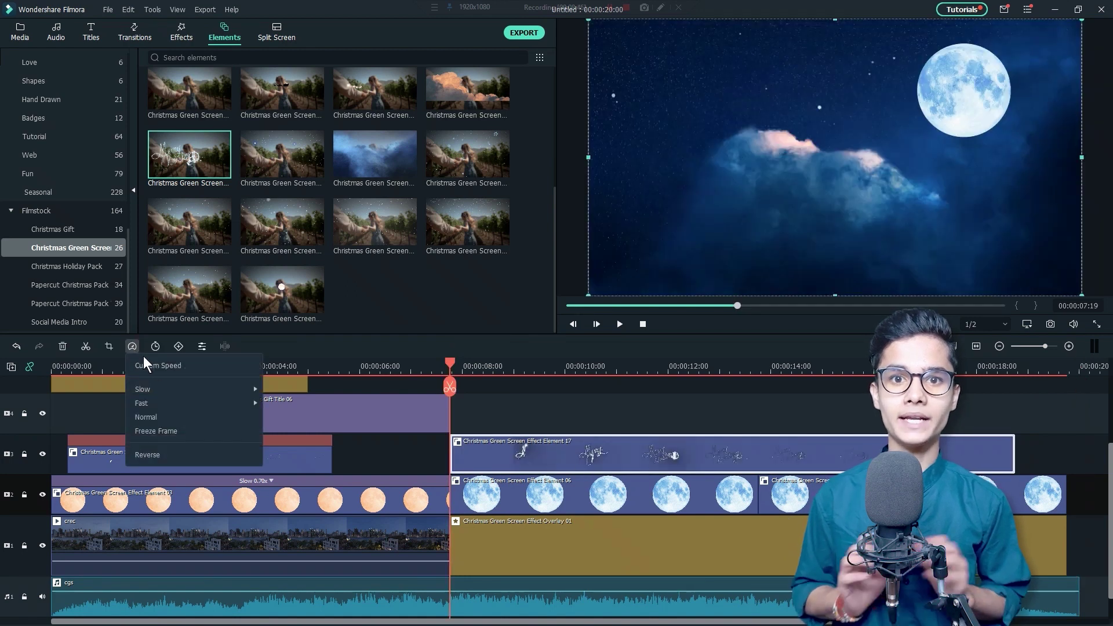
left_click(153, 369)
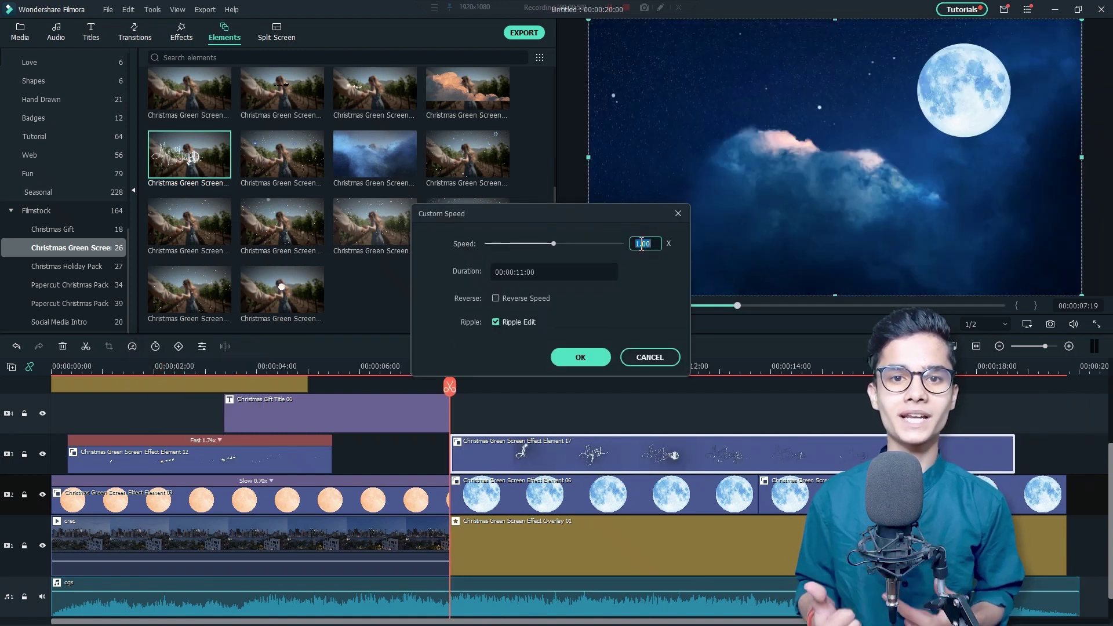
left_click(579, 357)
Add sparkling writing Element 08 on track 4 and position it at X -1, Y 78.2
scroll(401, 235, "up", 3)
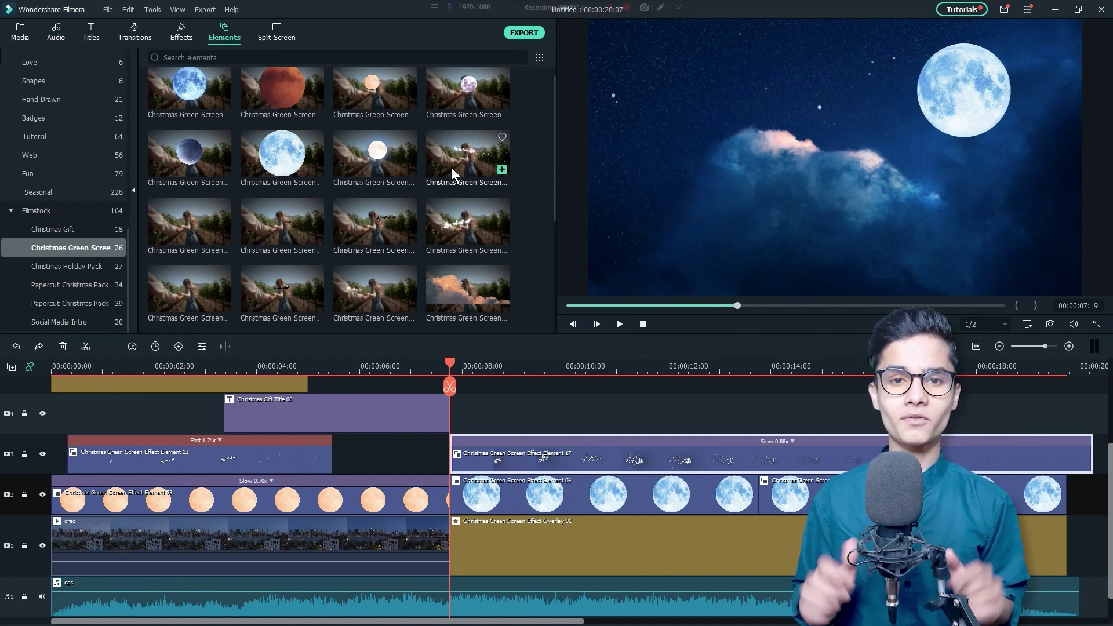
left_click_drag(451, 167, 635, 419)
double_click(649, 409)
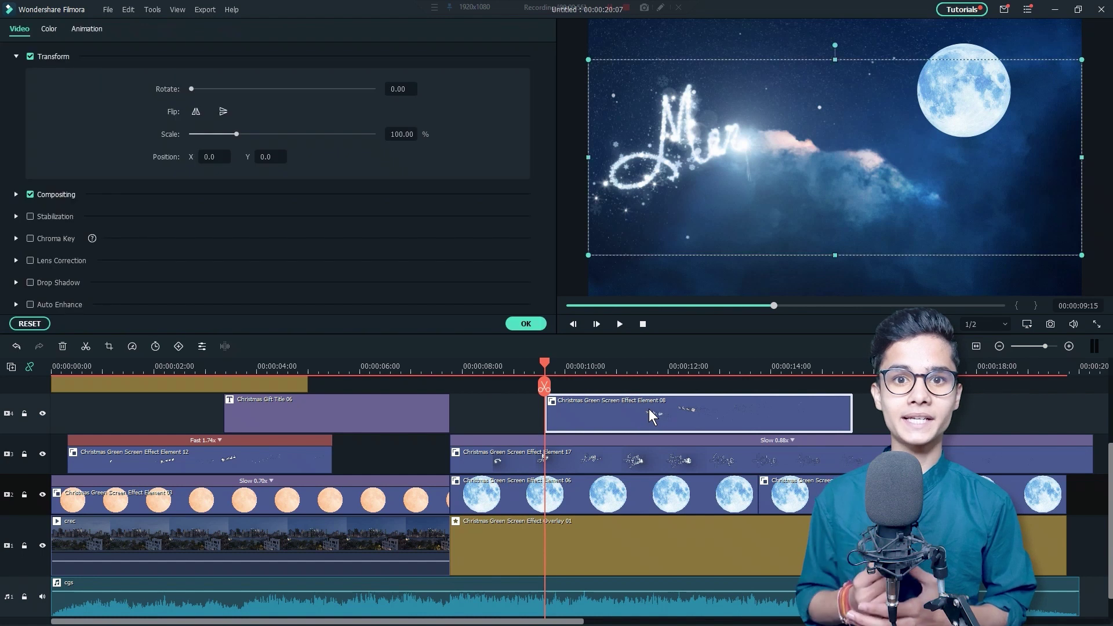
type("-1")
left_click(277, 158)
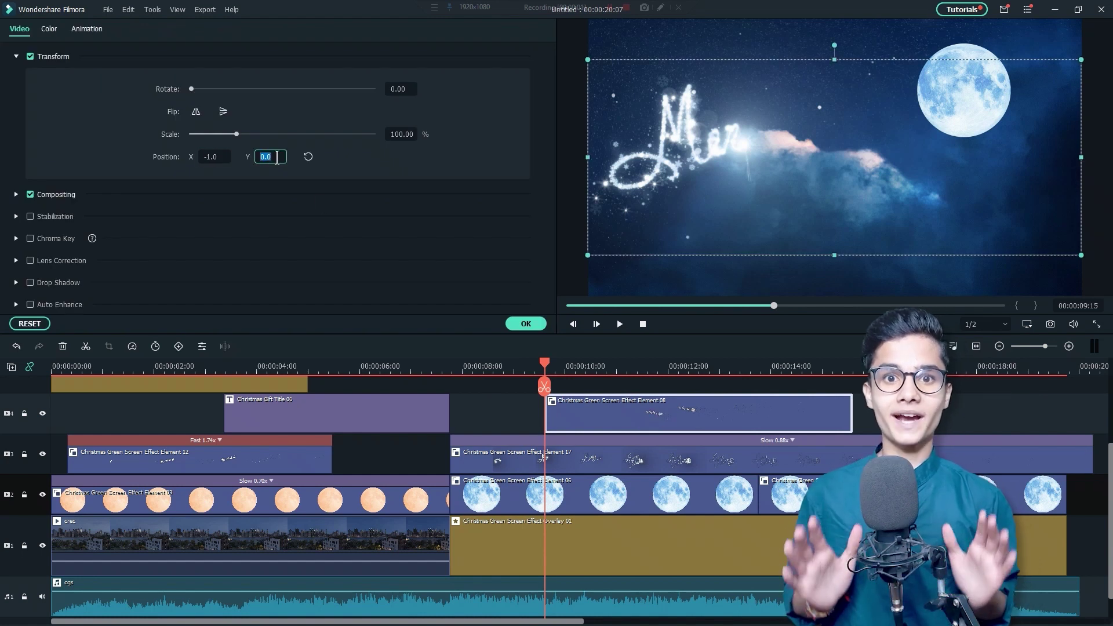
type("78.2")
left_click(525, 324)
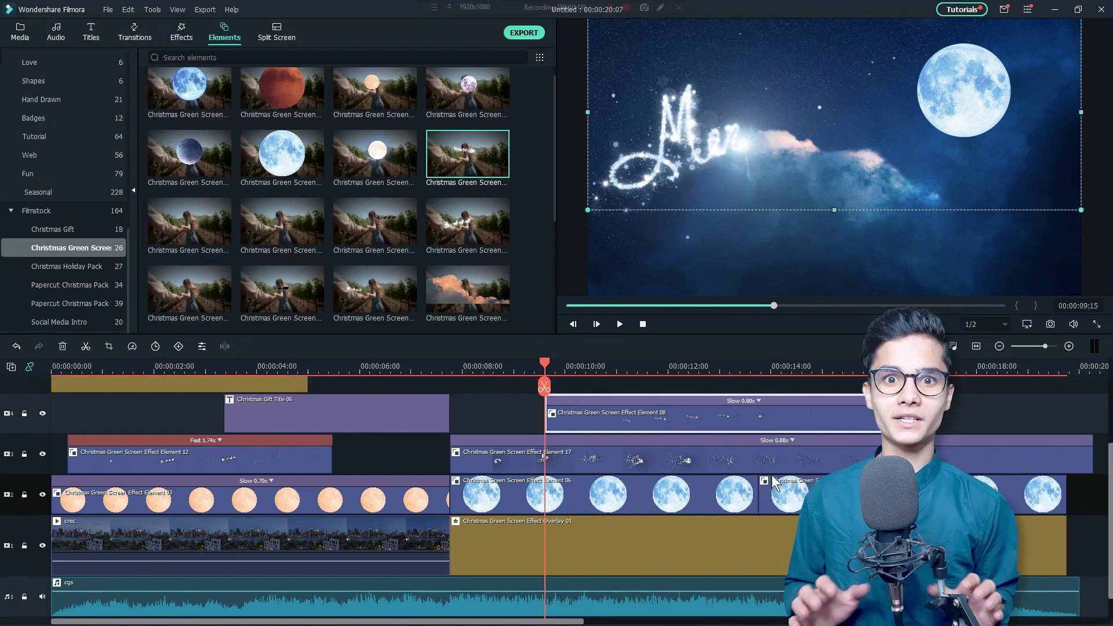
Place a Black sample colour clip at the end of the timeline
left_click(22, 30)
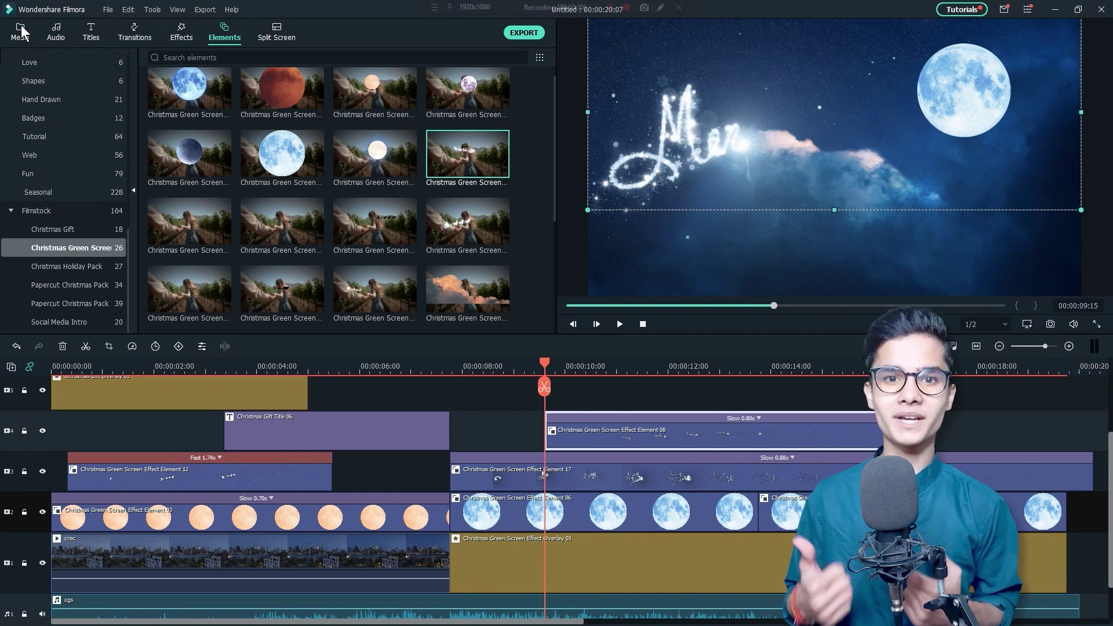
left_click(45, 118)
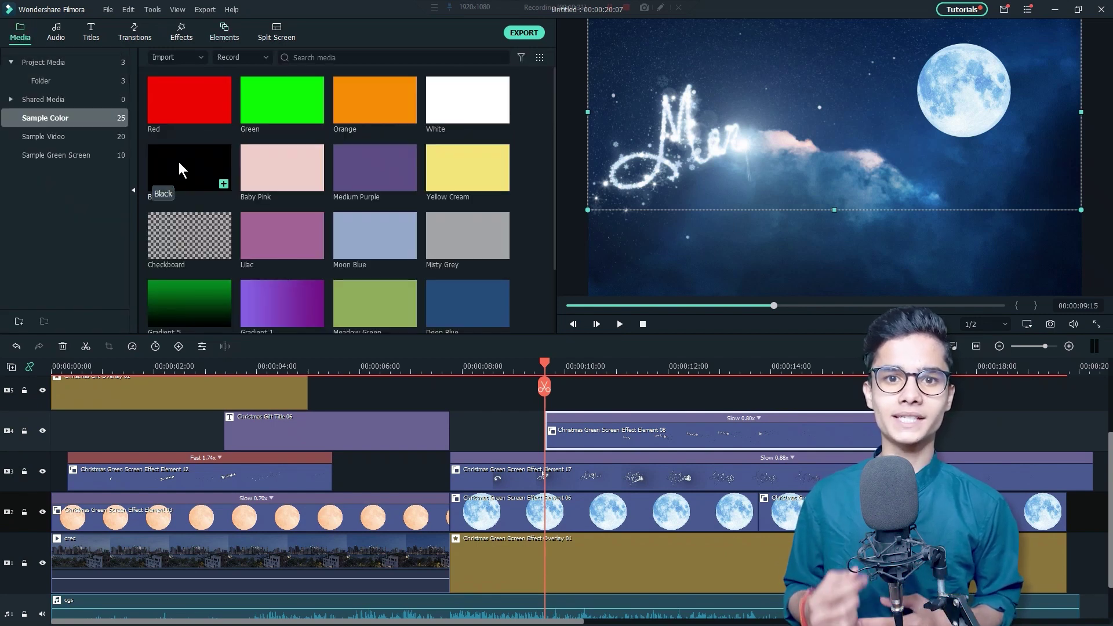
left_click_drag(956, 400, 927, 426)
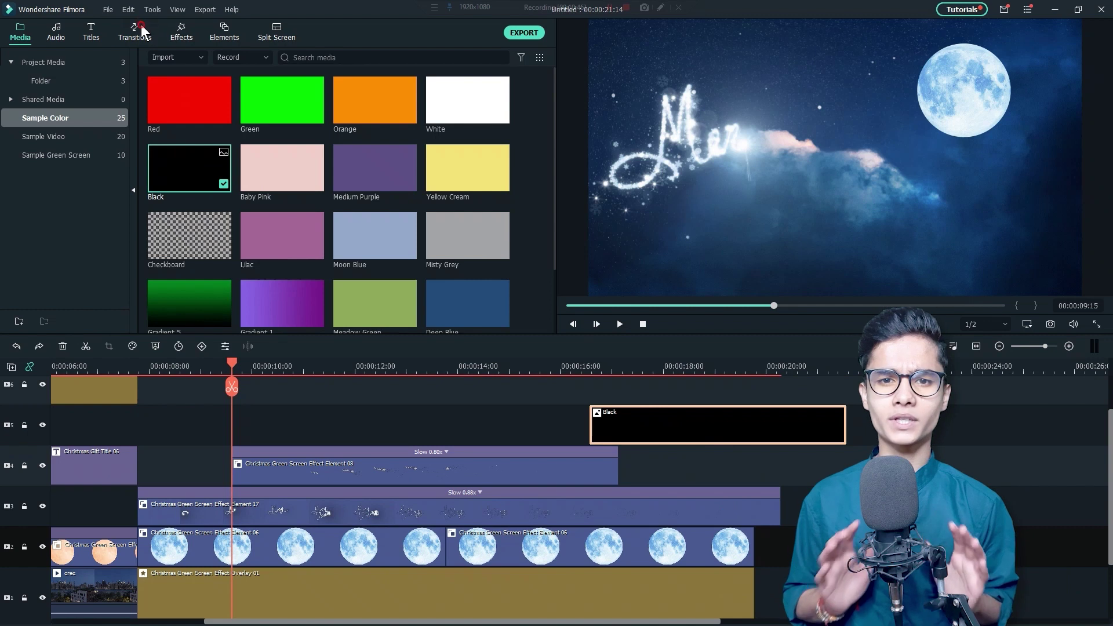
Add a Dissolve transition and trim the Black clip so the project ends at 20 seconds
left_click(141, 24)
left_click(99, 79)
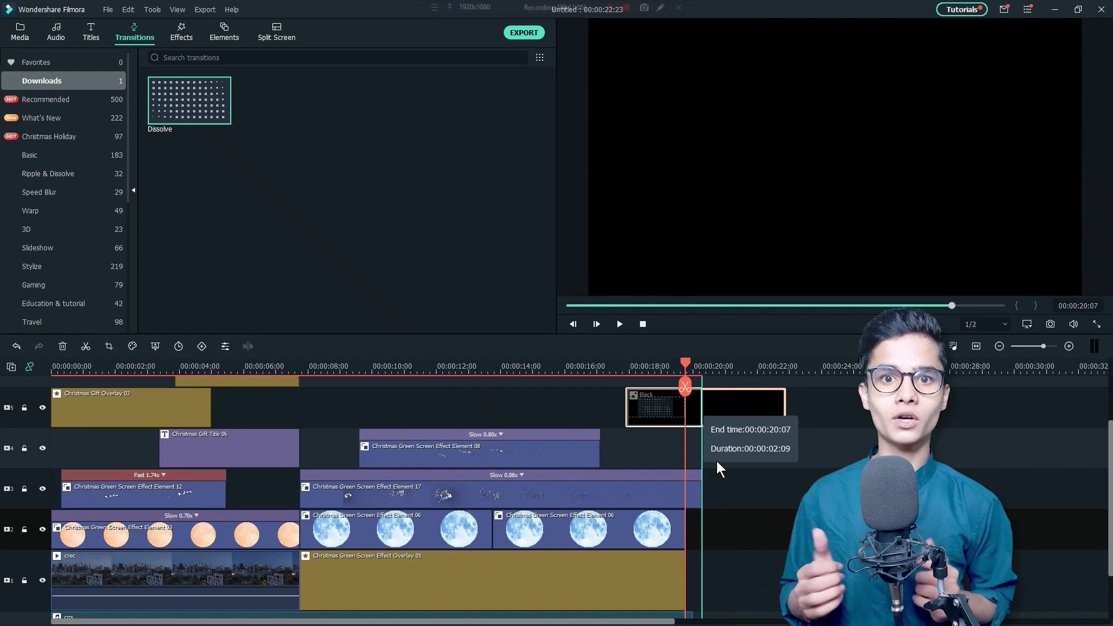
left_click_drag(717, 461, 689, 434)
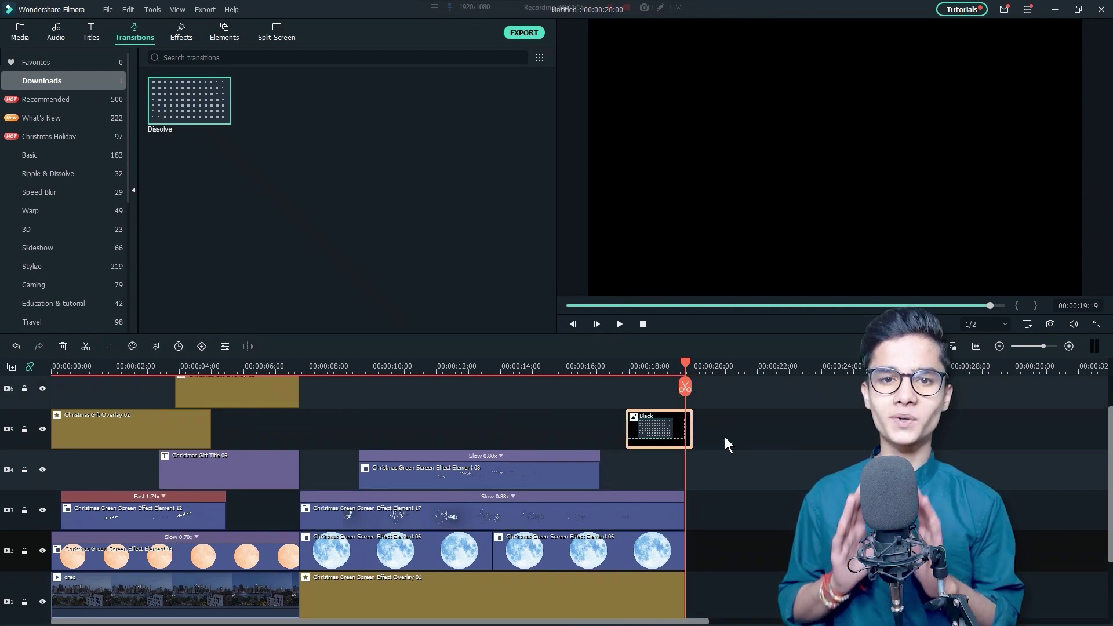
scroll(725, 442, "down", 2)
key("shift+z")
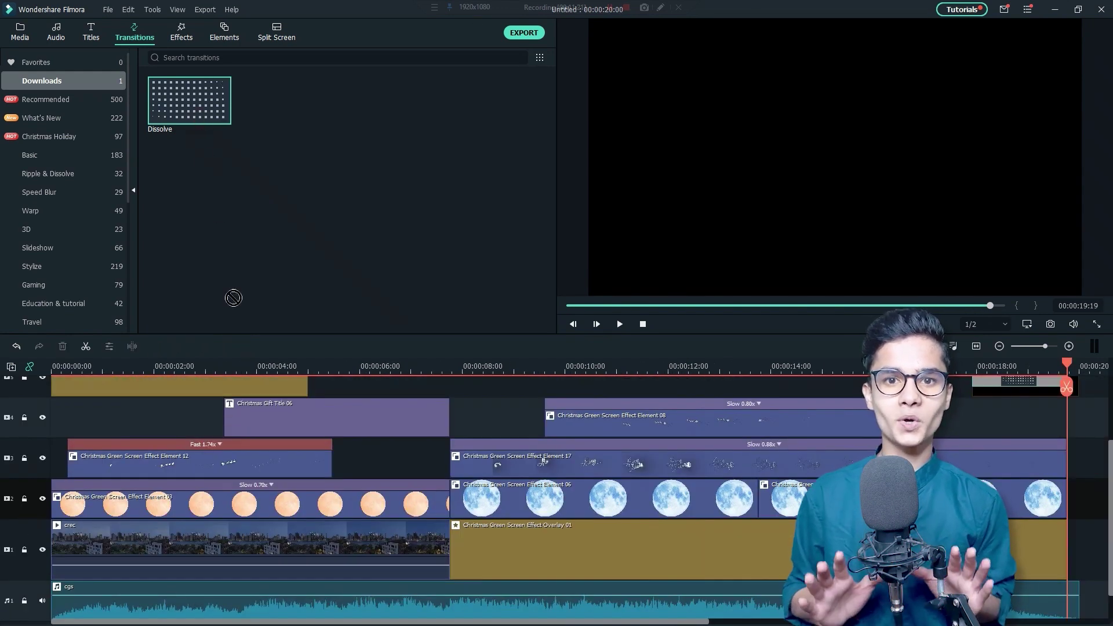
Drop the Dissolve transition from Downloads onto the start of the Christmas Gift Title 06 clip
left_click_drag(235, 417, 235, 418)
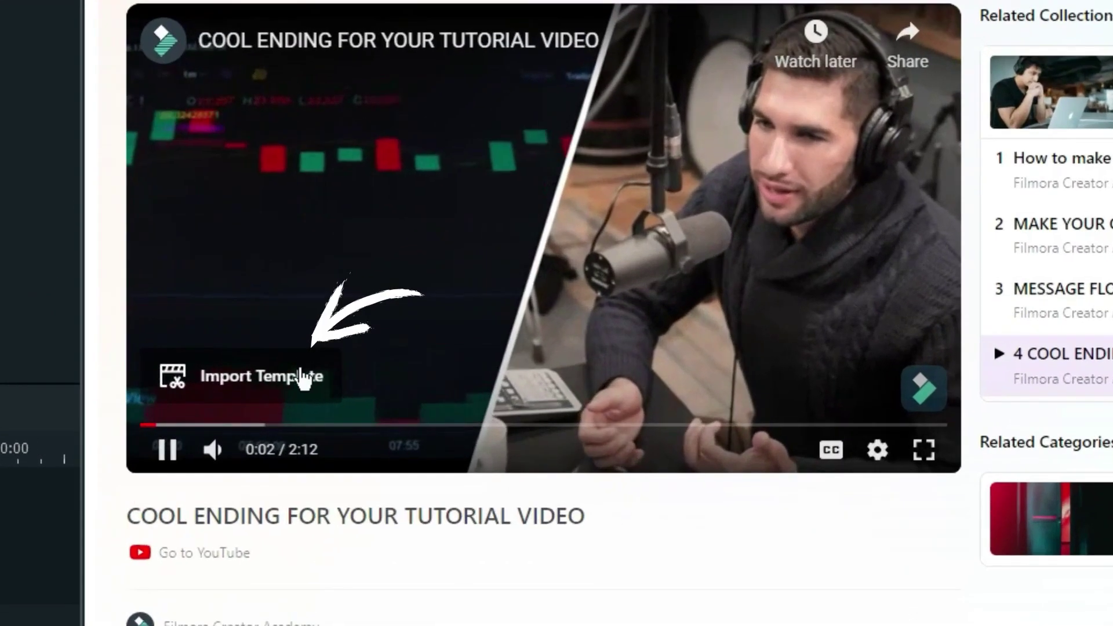
Import the Cool Ending template, then enlarge and reposition the woman's photo in the left pane
left_click(258, 366)
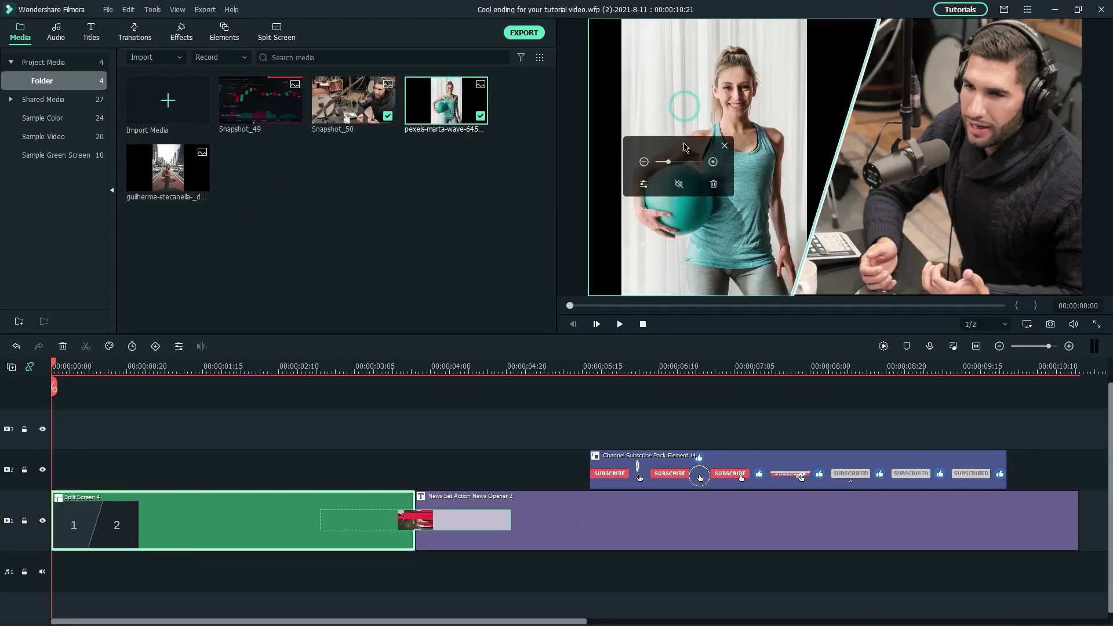
left_click_drag(668, 162, 677, 162)
left_click_drag(723, 115, 722, 125)
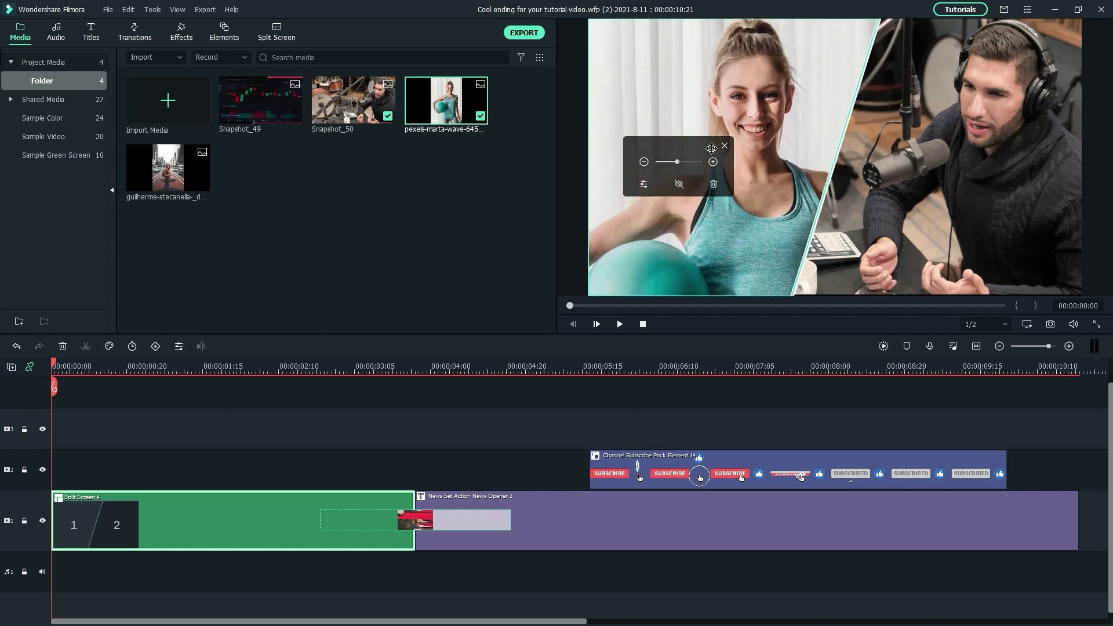